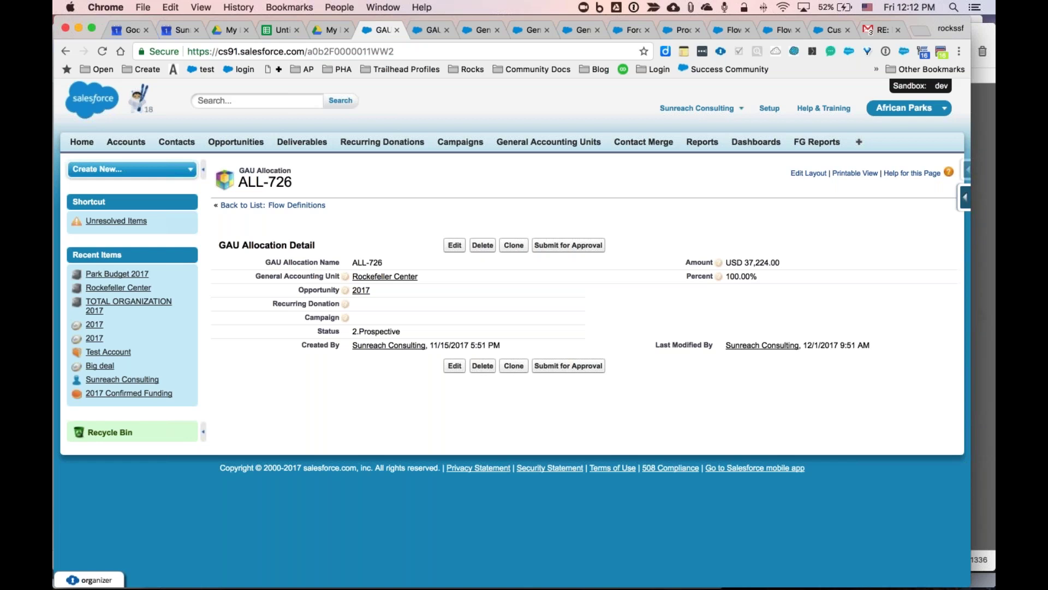
# Step: Review allocation ALL-726's amount, then the allocation totals of its Rockefeller Center accounting unit and the parent Park Budget 2017
pyautogui.moveTo(725, 263); pyautogui.dragTo(780, 263)
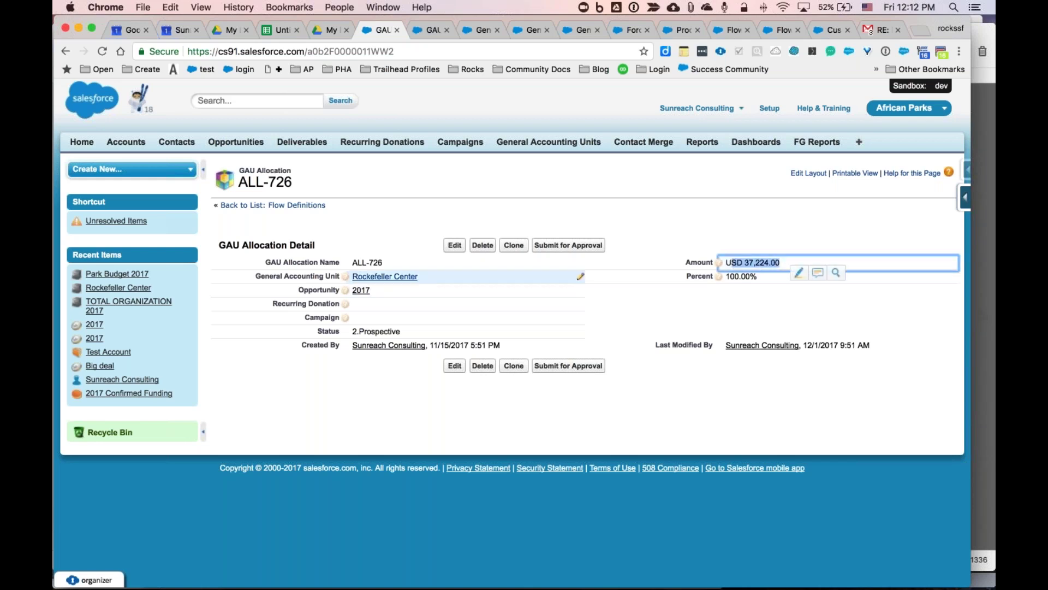
pyautogui.click(366, 277)
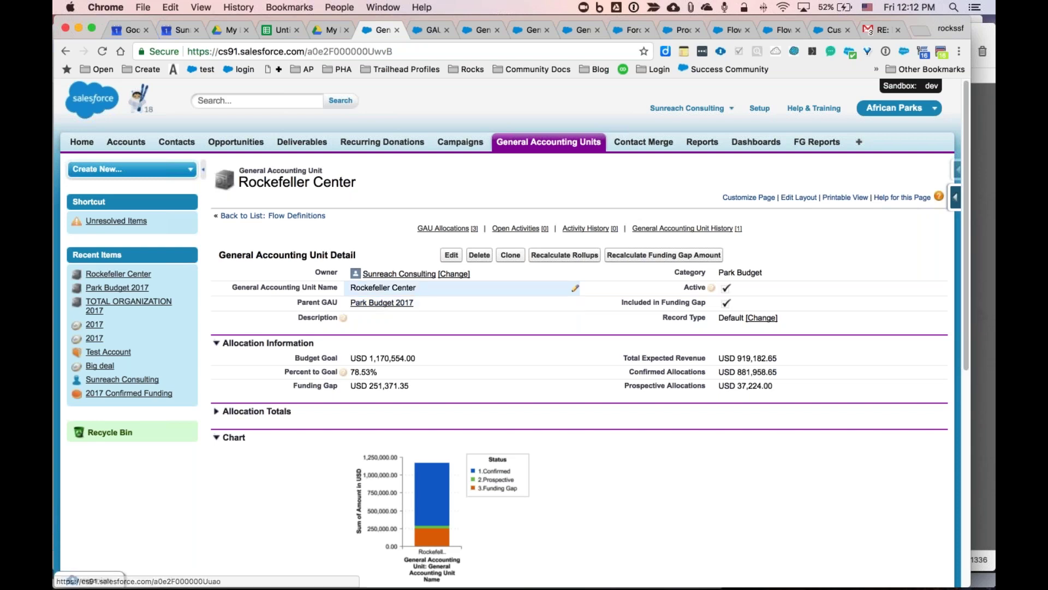
pyautogui.click(381, 302)
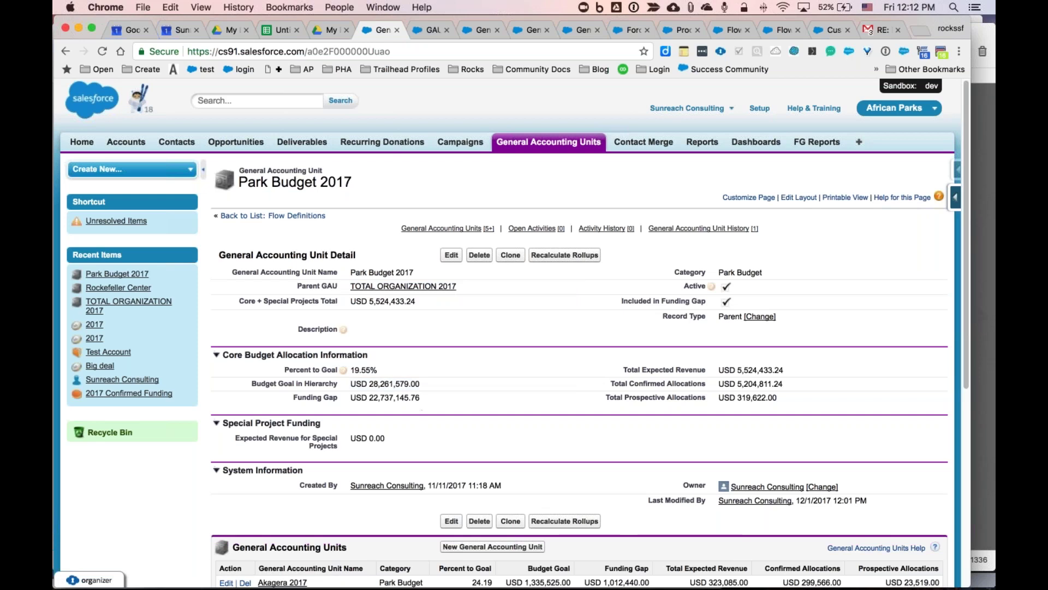
pyautogui.moveTo(260, 384); pyautogui.dragTo(298, 383)
pyautogui.press('super+bracketleft')
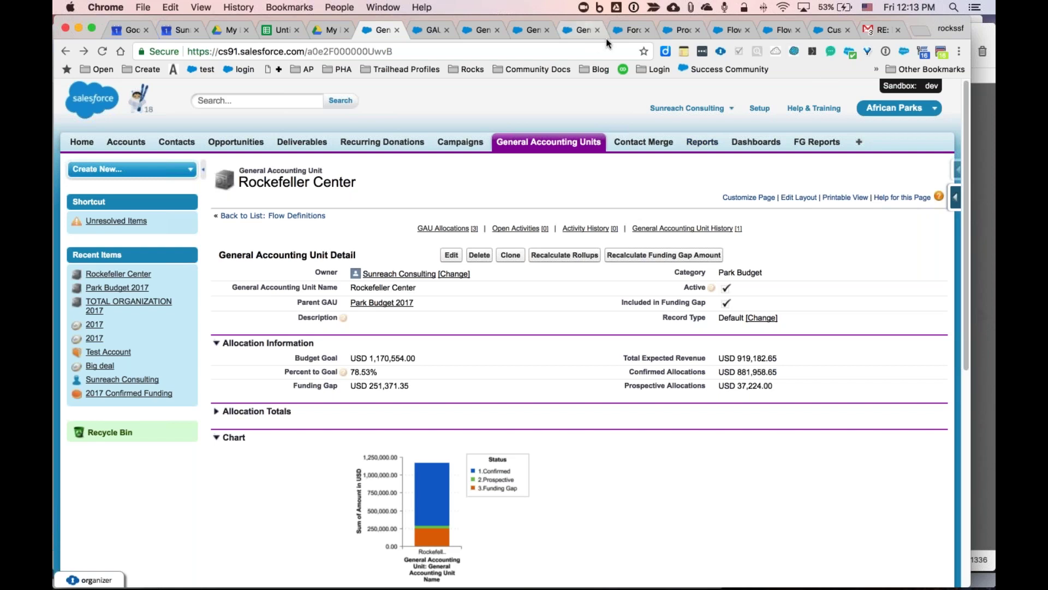
# Step: Inspect the Launch Update Default GAU Flow action in Process Builder and the General Accounting Unit field on allocation ALL-726
pyautogui.click(671, 28)
pyautogui.click(105, 452)
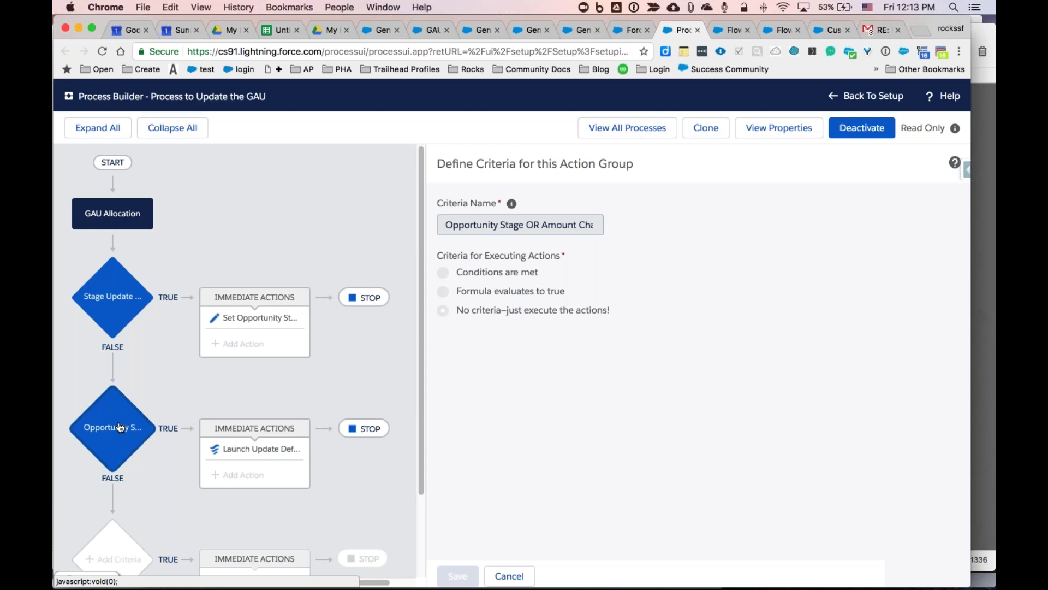
pyautogui.click(255, 449)
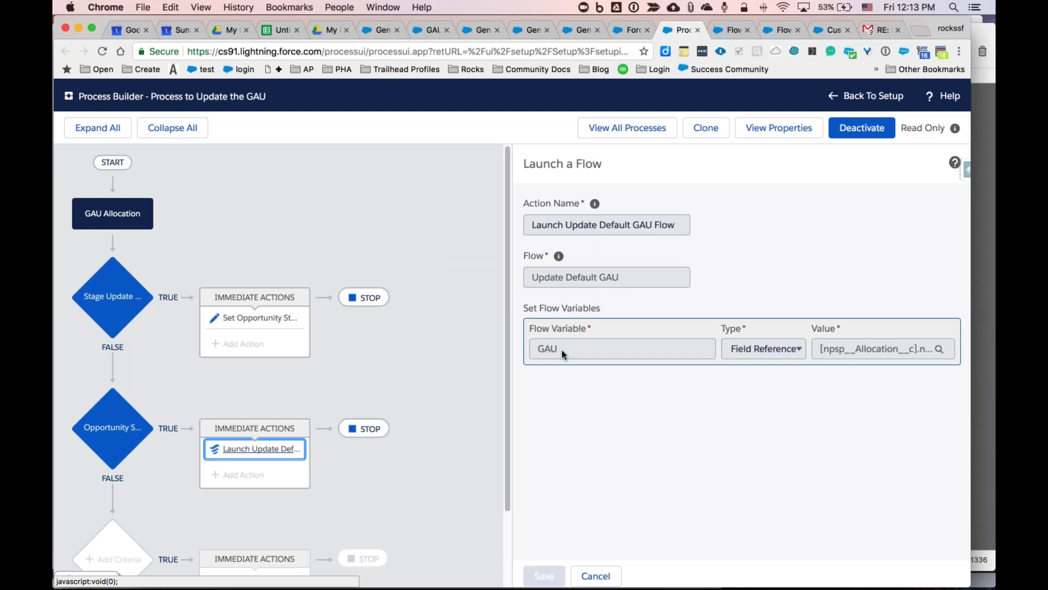
pyautogui.click(432, 30)
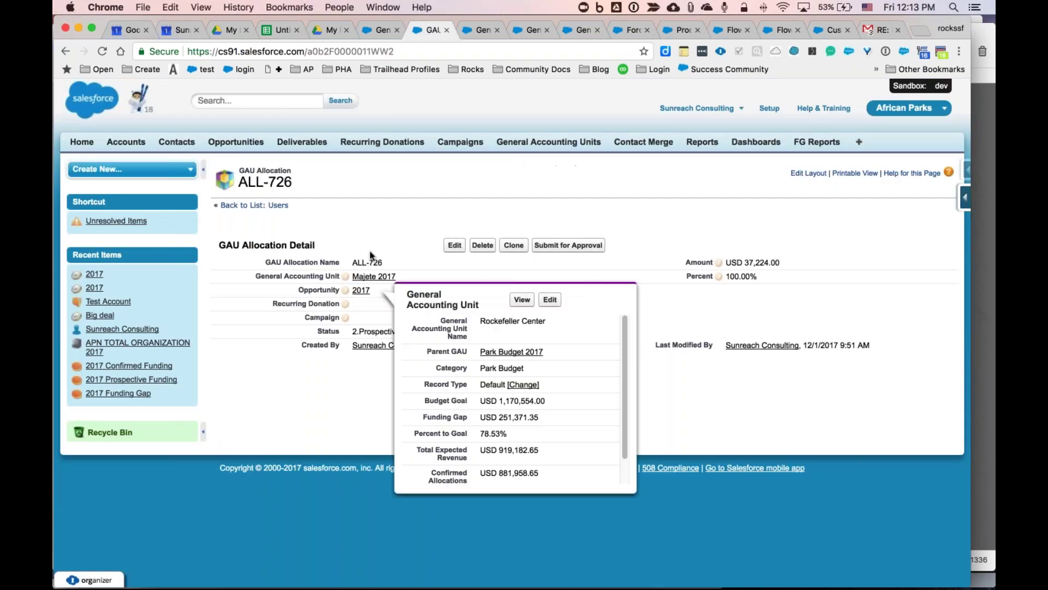
pyautogui.moveTo(256, 276); pyautogui.dragTo(345, 277)
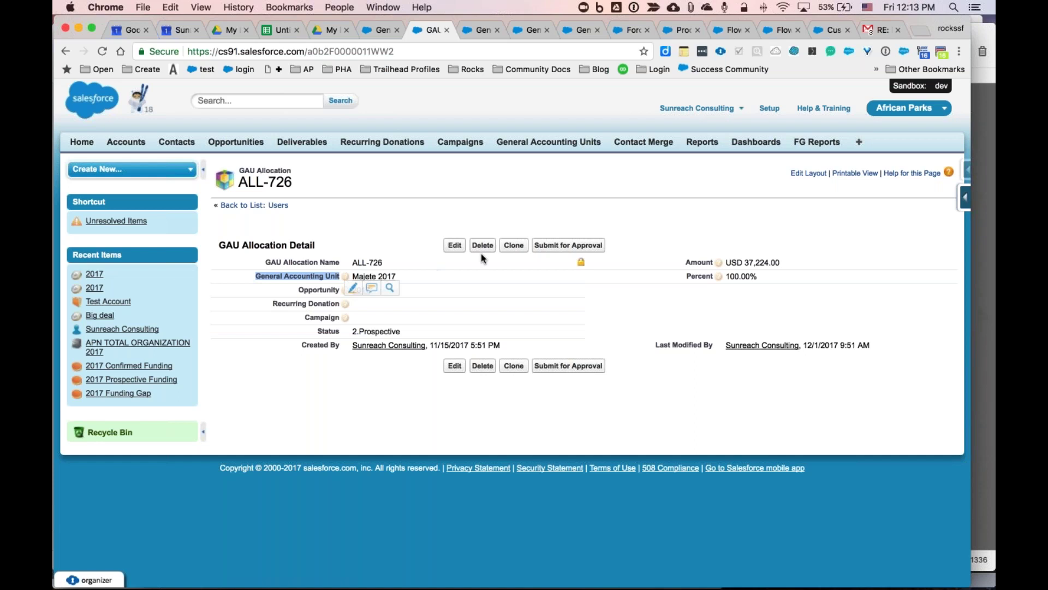
# Step: Open the SUM Default GAU Pledged & Awarded Amounts flow and review the Lookup GAU element's criteria and field assignments
pyautogui.click(676, 30)
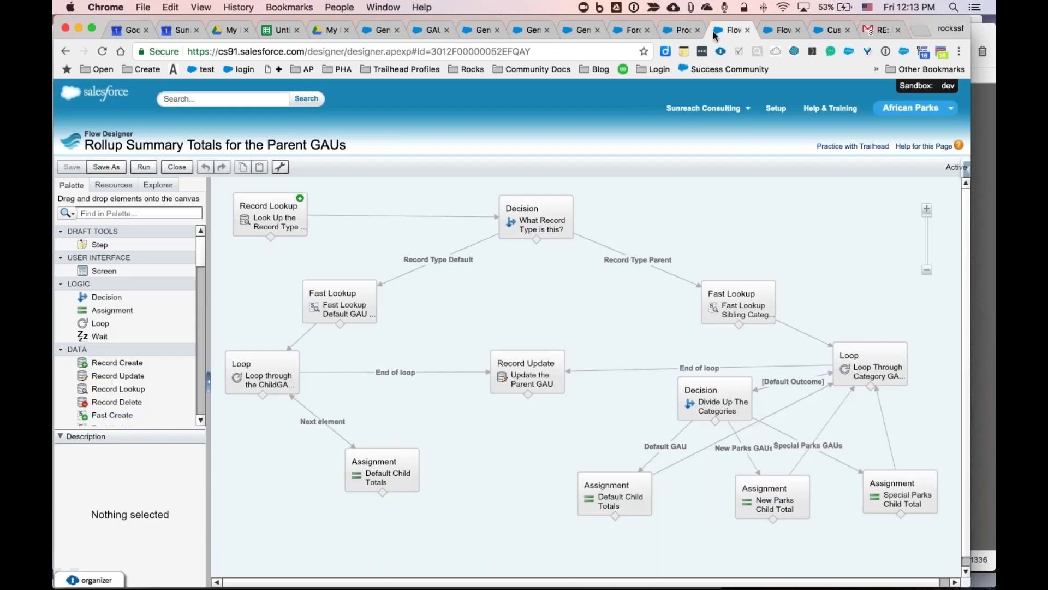
pyautogui.click(744, 31)
pyautogui.click(777, 34)
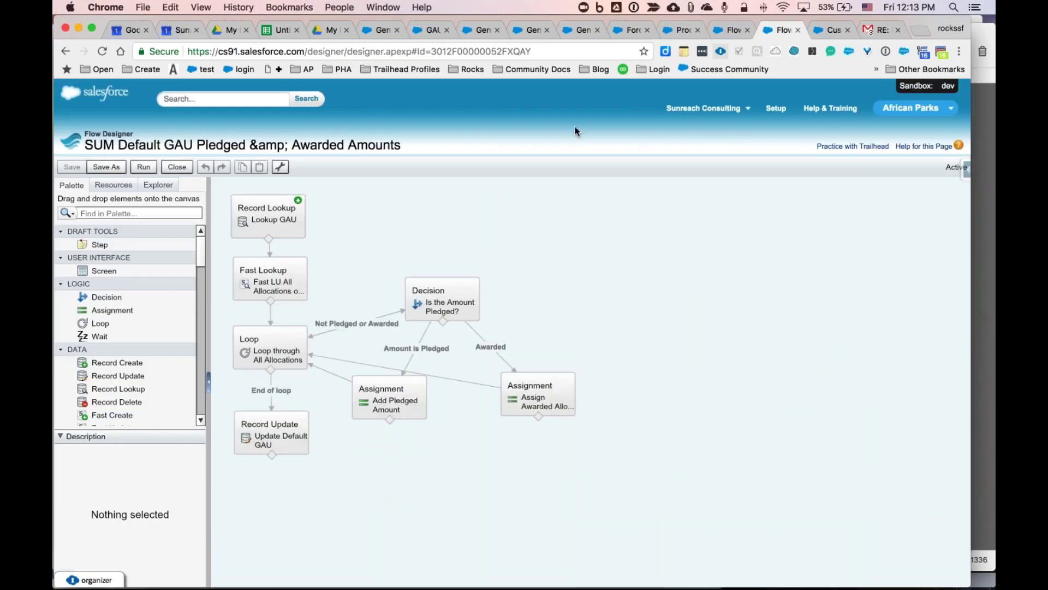
pyautogui.doubleClick(258, 221)
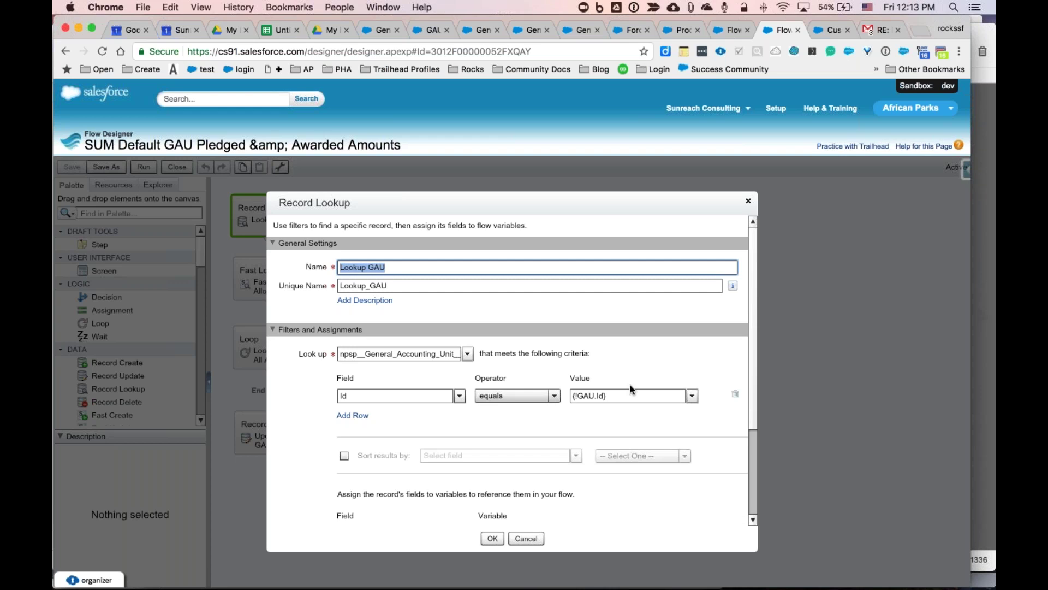
pyautogui.moveTo(754, 391); pyautogui.dragTo(763, 510)
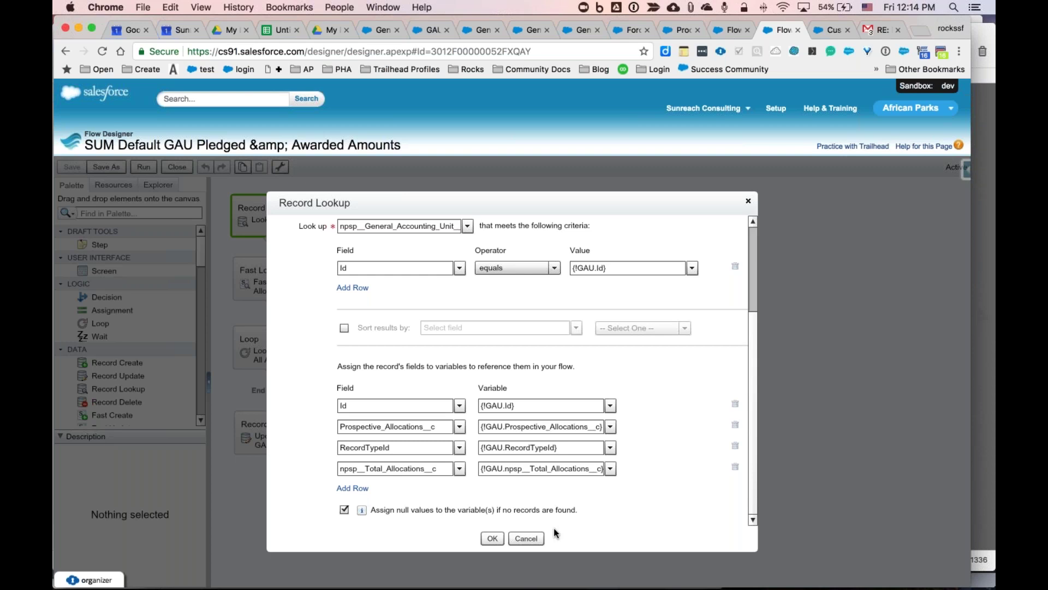
pyautogui.click(535, 539)
# Step: Review the filters, collection variable and saved fields of the Fast LU All Allocations on Default GAU element
pyautogui.click(268, 289)
pyautogui.doubleClick(268, 288)
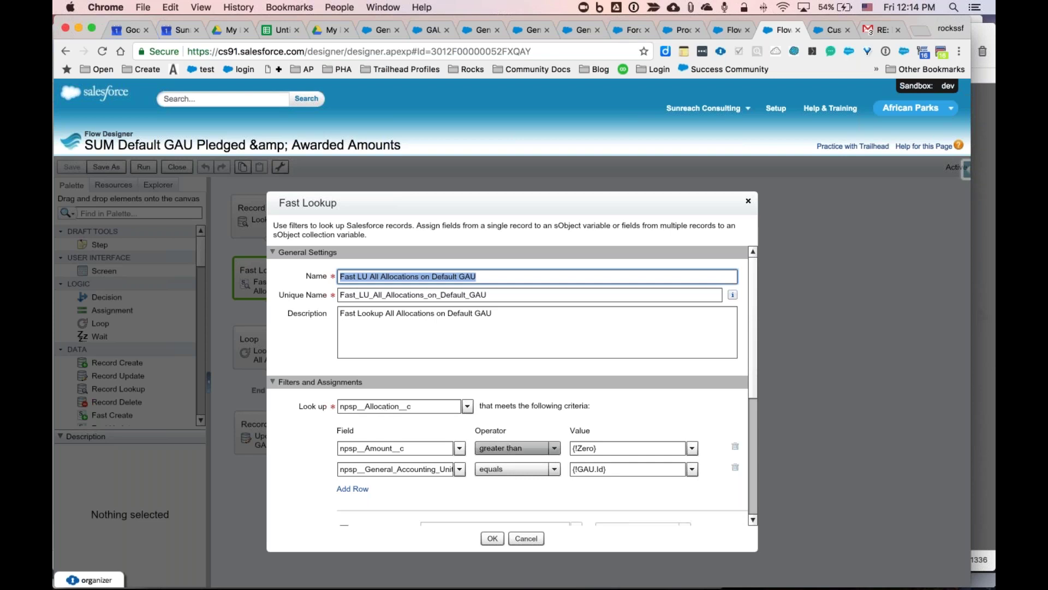
pyautogui.moveTo(755, 358); pyautogui.dragTo(754, 445)
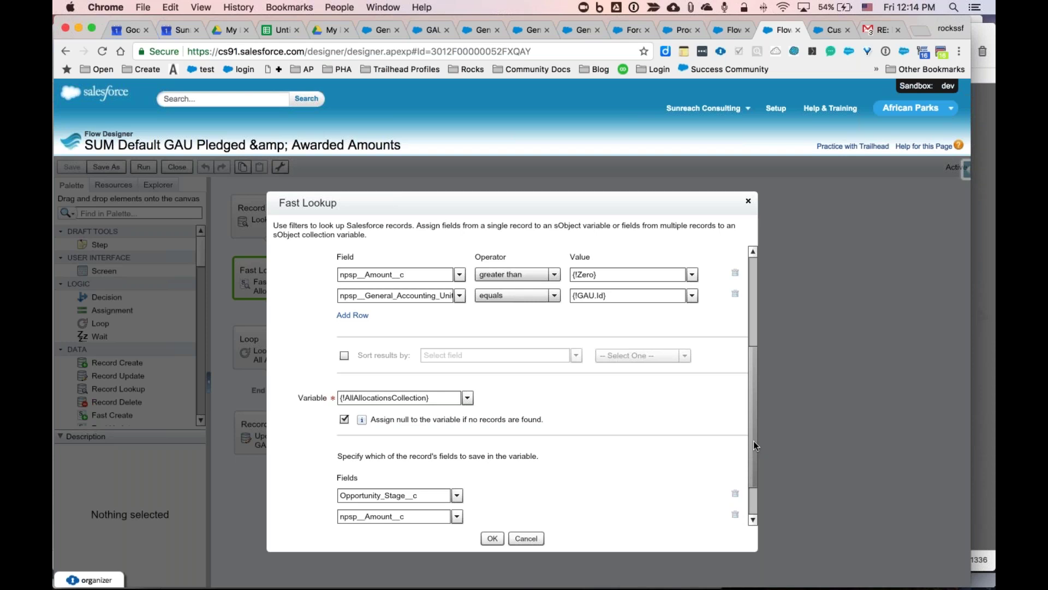
pyautogui.moveTo(753, 445); pyautogui.dragTo(754, 487)
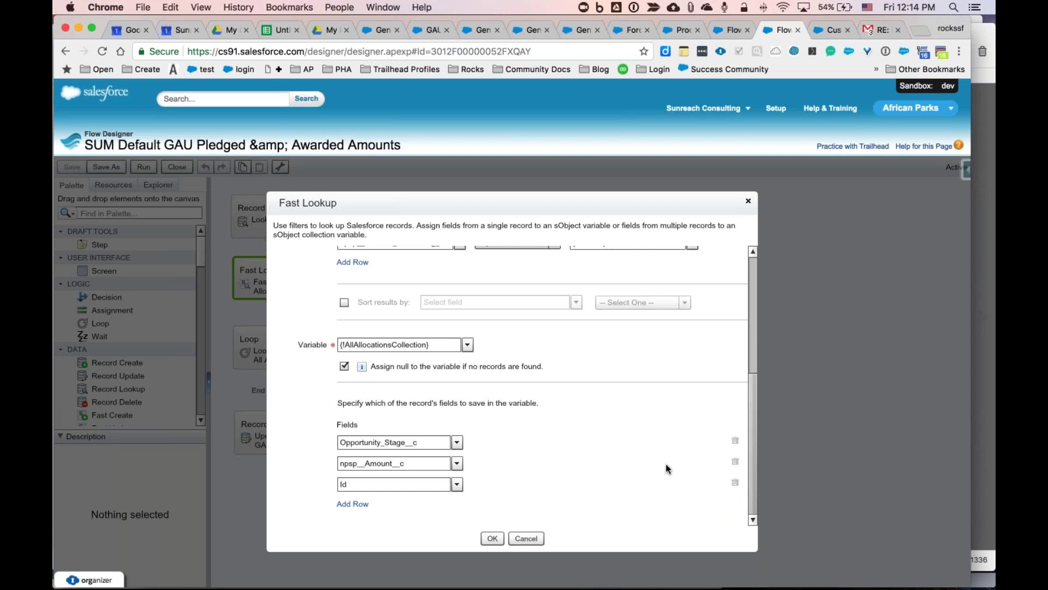
pyautogui.click(484, 539)
# Step: Review the Amount is Pledged and Awarded outcome conditions of the Is the Amount Pledged? decision
pyautogui.click(279, 348)
pyautogui.click(436, 308)
pyautogui.doubleClick(436, 307)
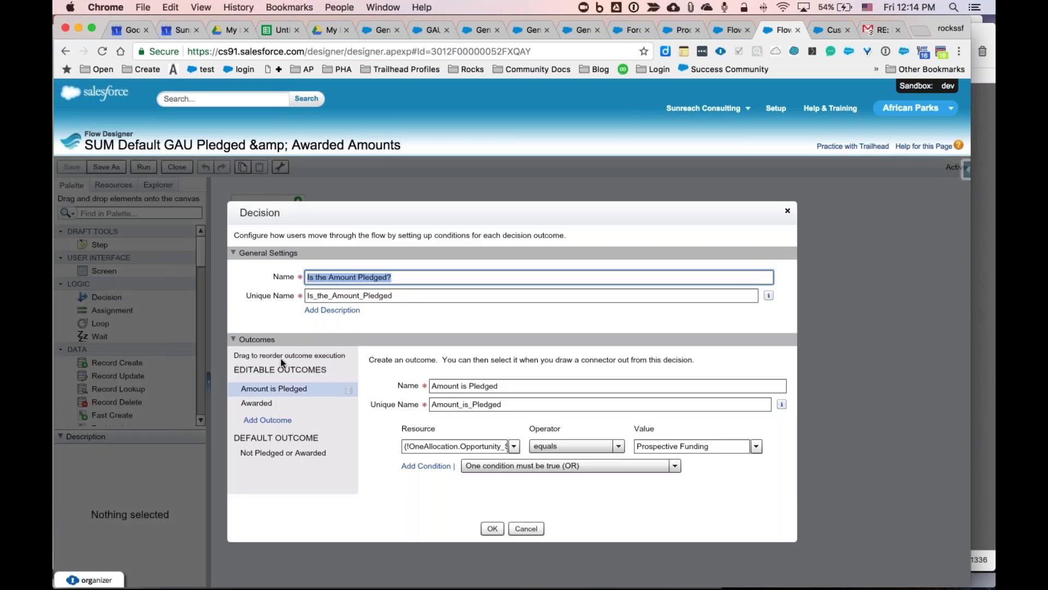
pyautogui.click(286, 405)
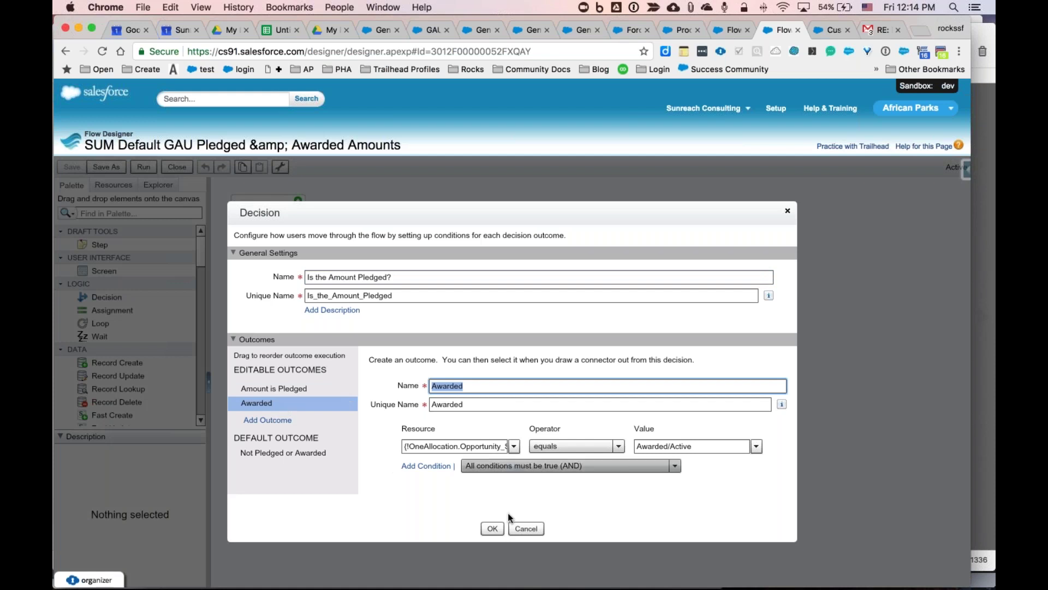
pyautogui.click(526, 528)
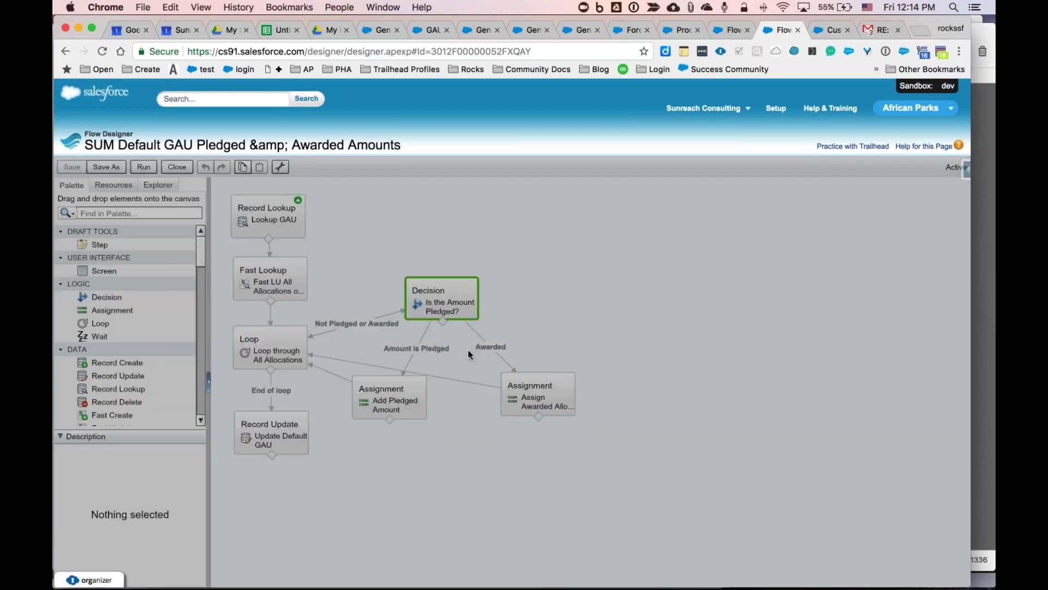
# Step: Inspect the variable, operator and value in the Assign Awarded Allocations and Add Pledged Amount assignments
pyautogui.click(536, 398)
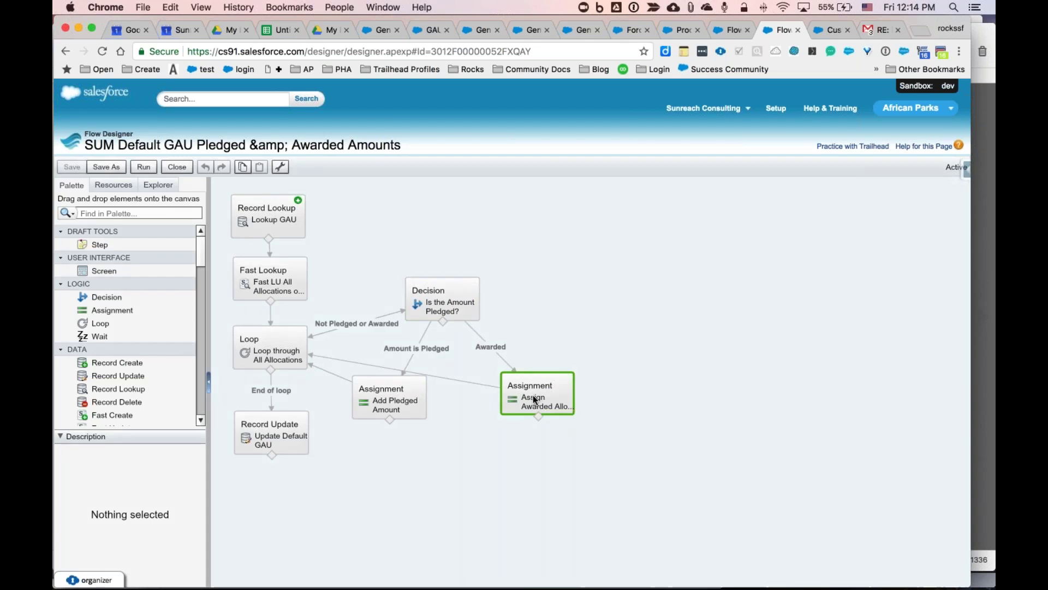
pyautogui.doubleClick(533, 395)
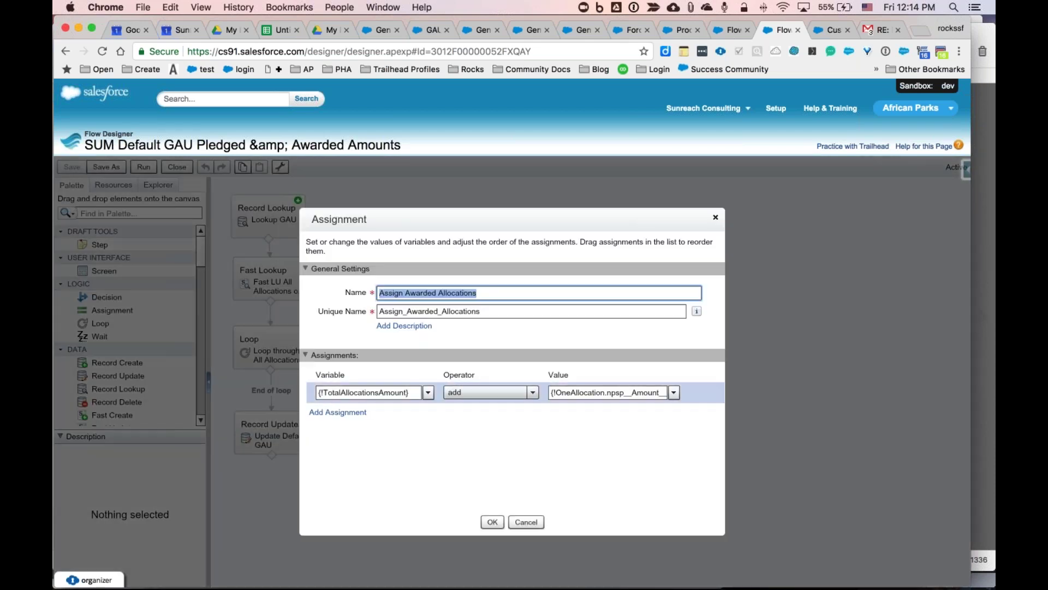
pyautogui.click(519, 526)
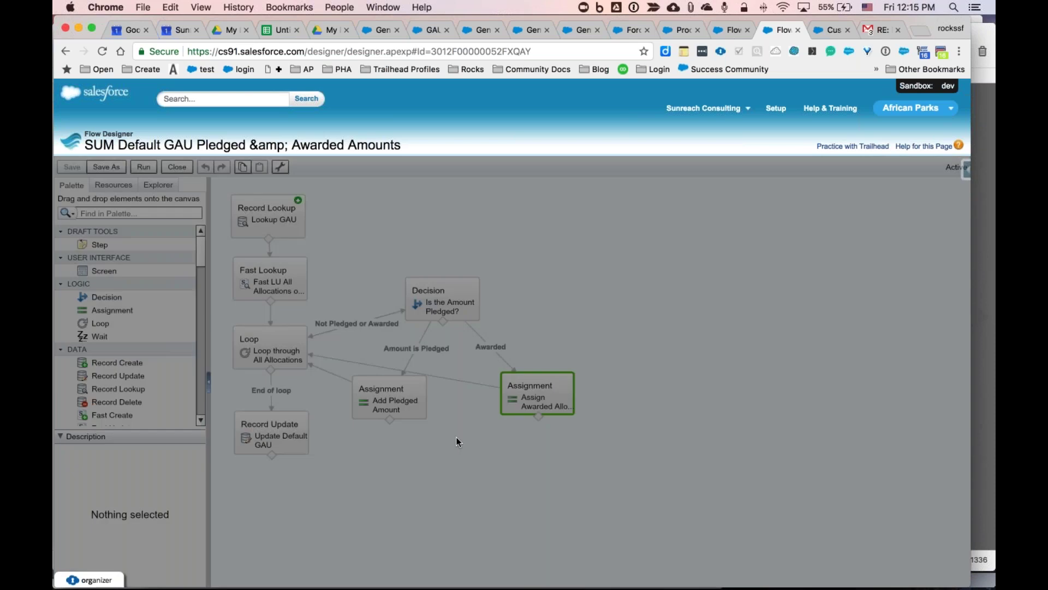
pyautogui.click(398, 401)
pyautogui.doubleClick(398, 400)
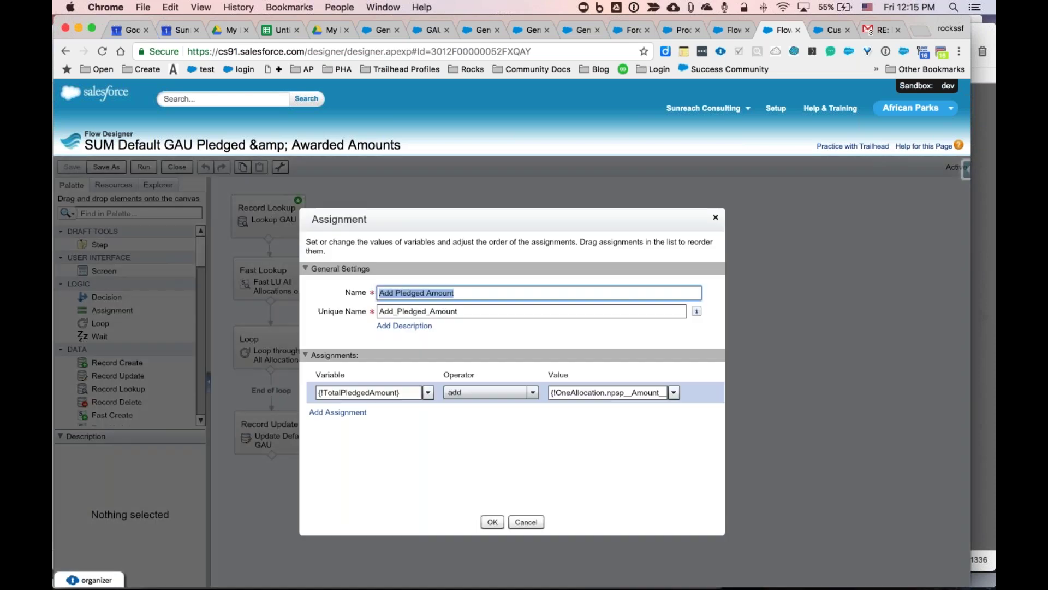
pyautogui.click(495, 520)
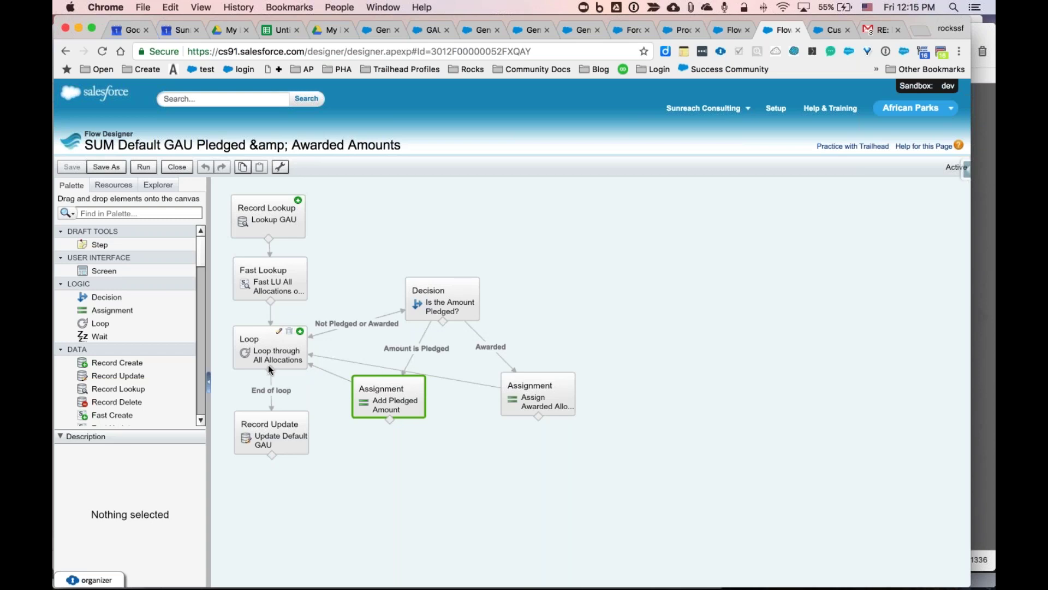
# Step: Examine the criteria and updated fields of the Update Default GAU record update element
pyautogui.click(265, 434)
pyautogui.doubleClick(265, 434)
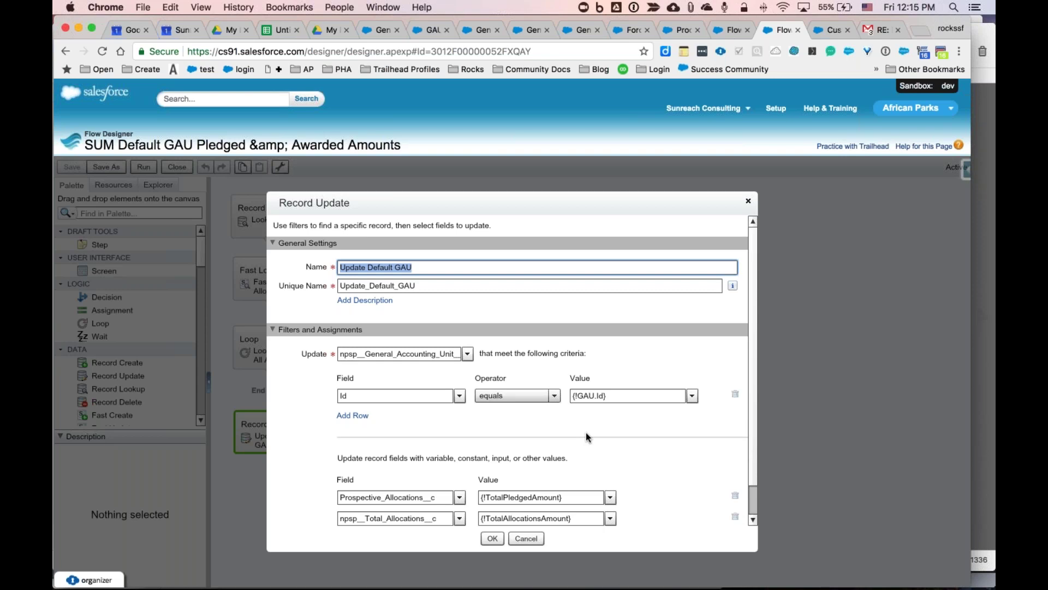
pyautogui.scroll(-2, 753, 355)
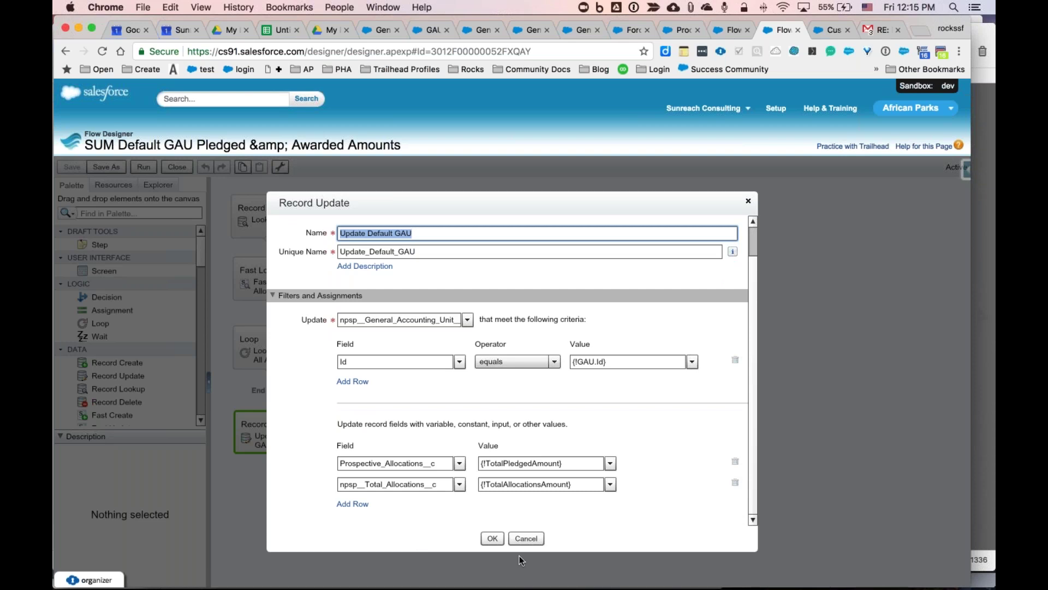
pyautogui.click(521, 541)
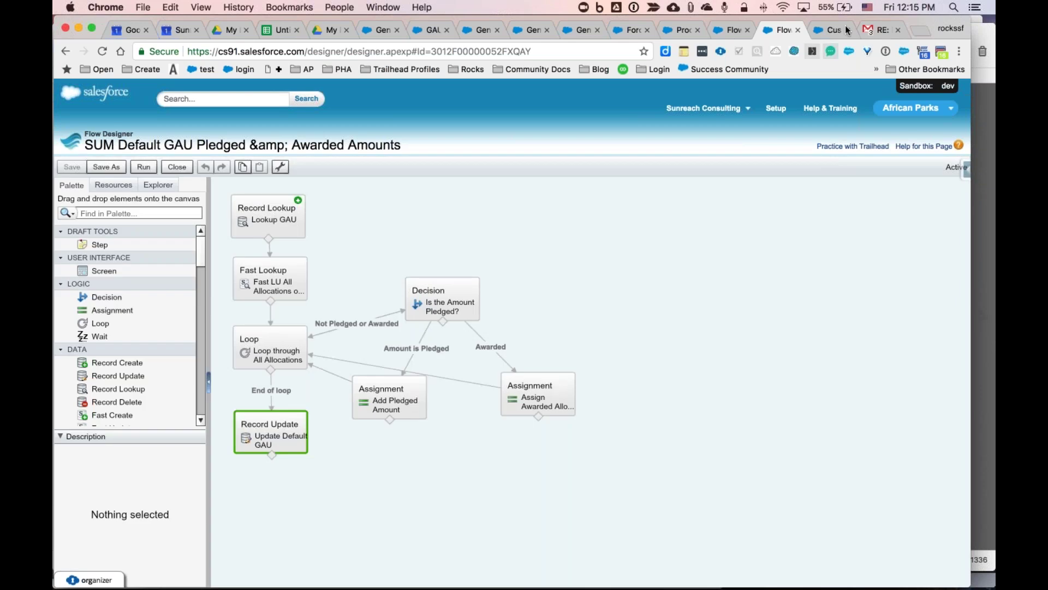
# Step: Open the Rollup Summary Totals for the Parent GAUs flow and review the Look Up the Record Type of the GAU element
pyautogui.click(731, 29)
pyautogui.click(253, 223)
pyautogui.doubleClick(253, 223)
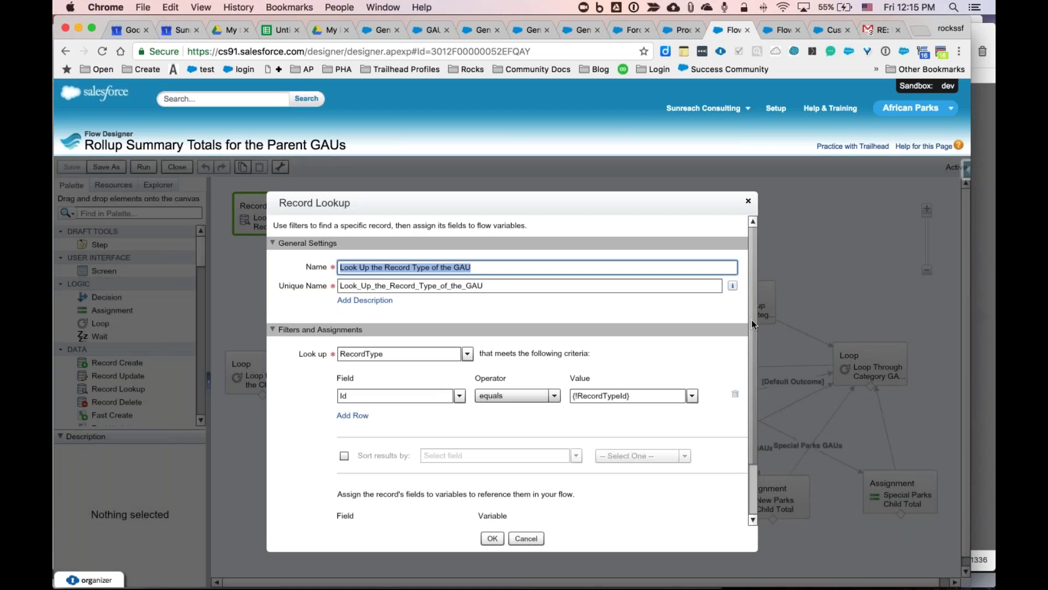
pyautogui.moveTo(751, 319); pyautogui.dragTo(754, 369)
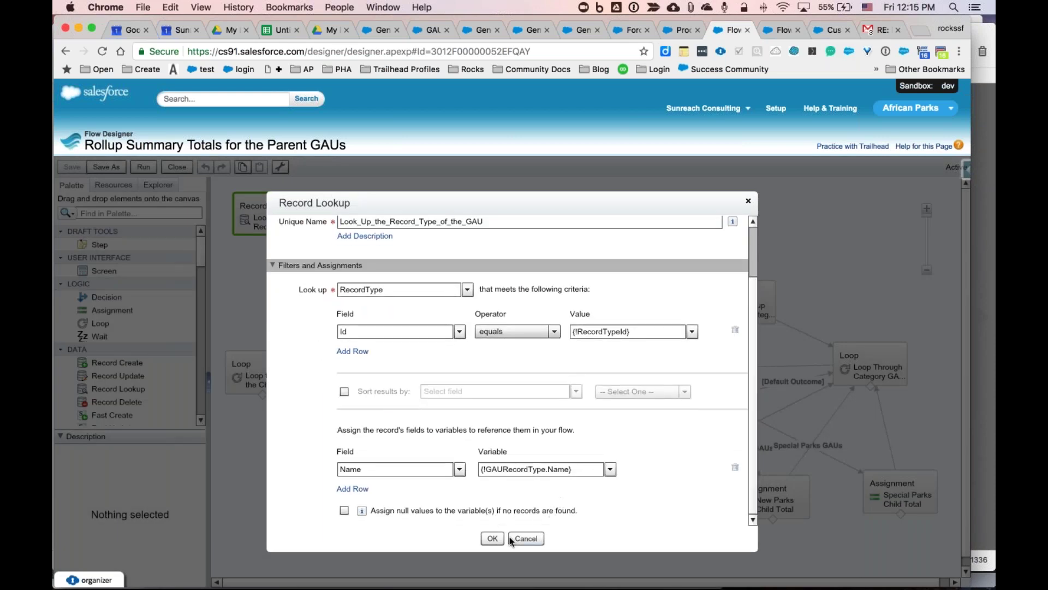
pyautogui.click(494, 538)
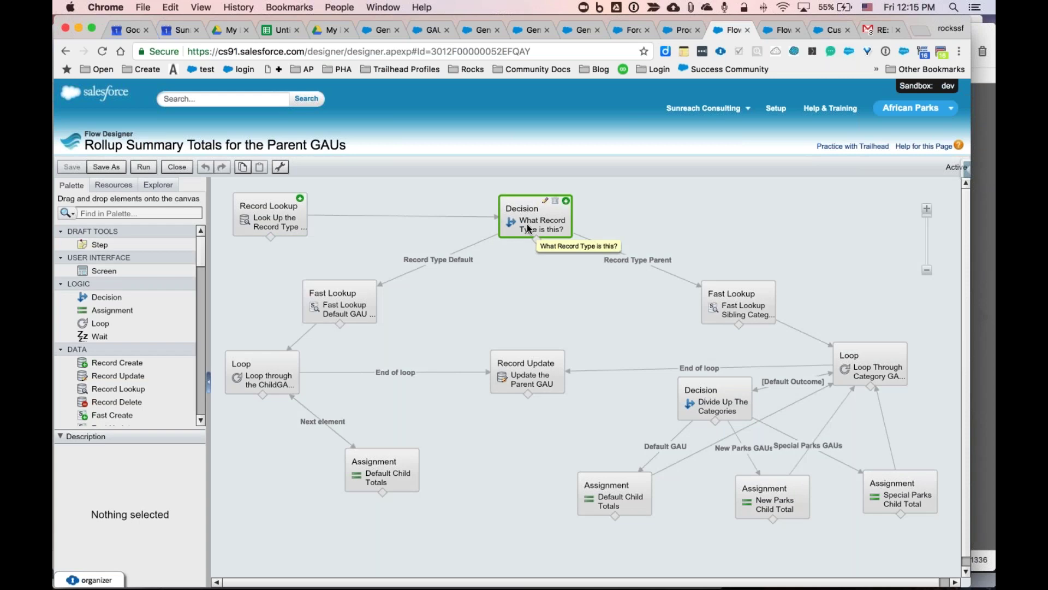
# Step: Review the What Record Type is this? decision's outcomes and the Fast Lookup Default GAU Siblings element's filter and saved fields
pyautogui.doubleClick(527, 229)
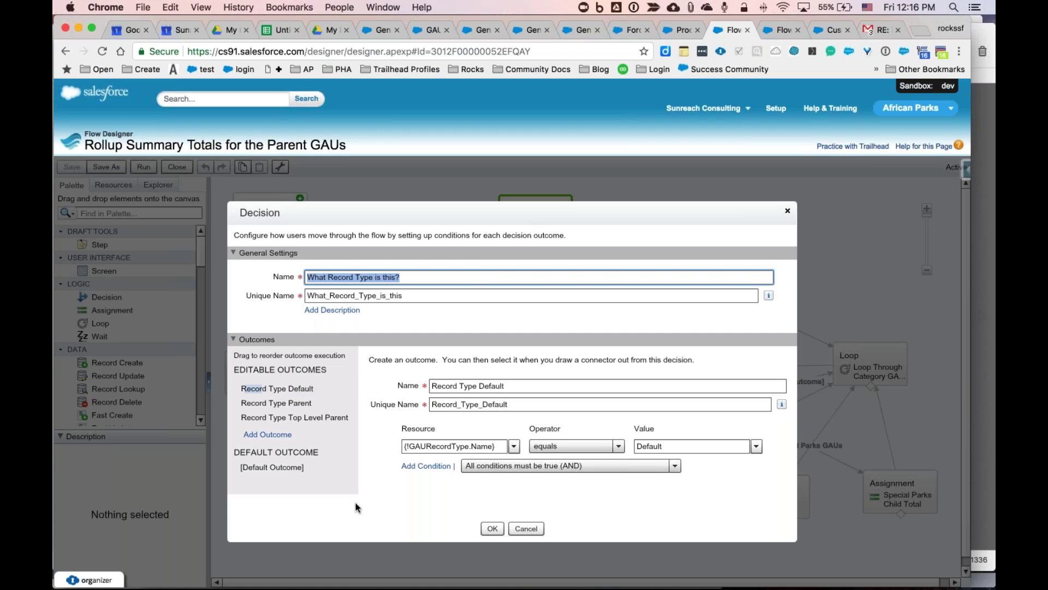
pyautogui.click(516, 530)
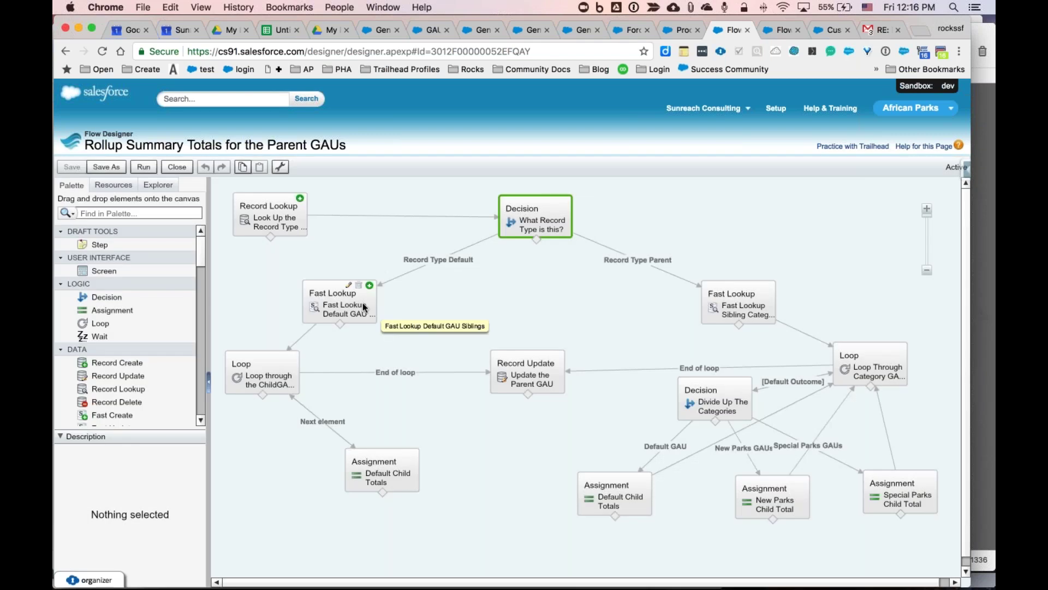
pyautogui.doubleClick(334, 307)
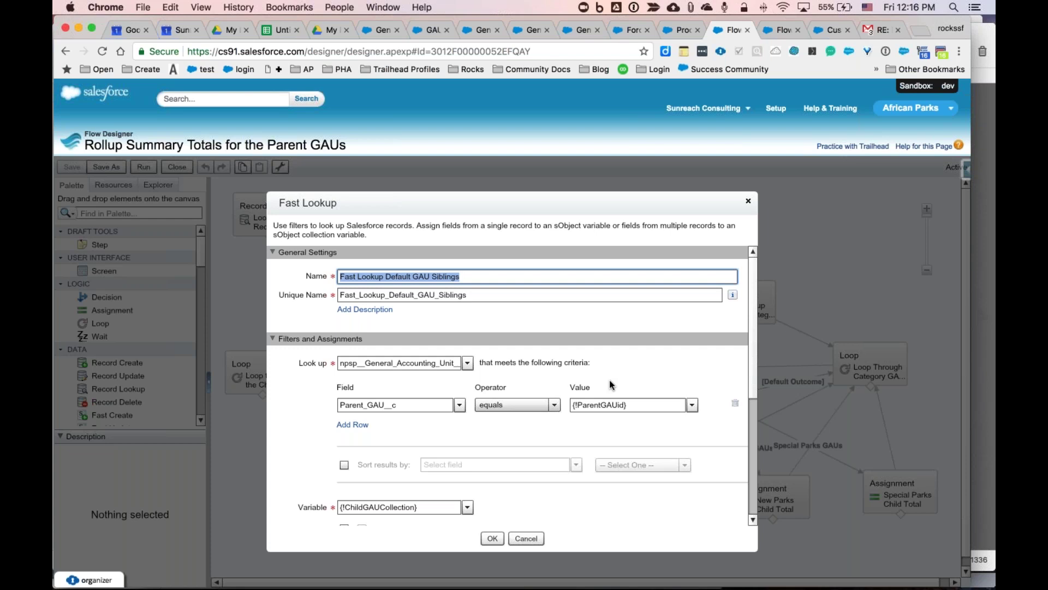
pyautogui.moveTo(753, 366); pyautogui.dragTo(765, 513)
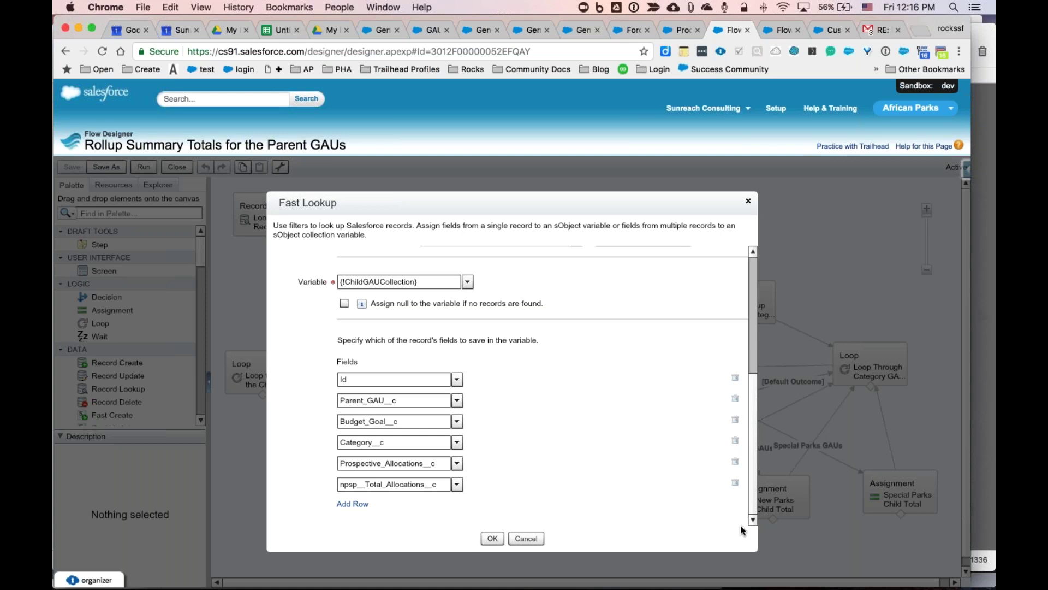
pyautogui.click(519, 538)
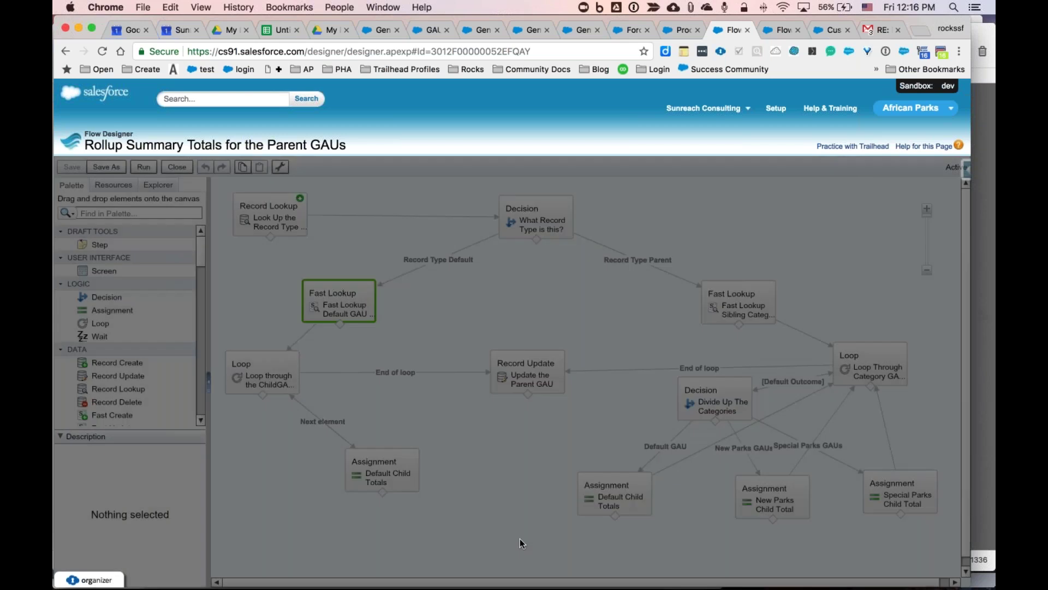
pyautogui.click(273, 374)
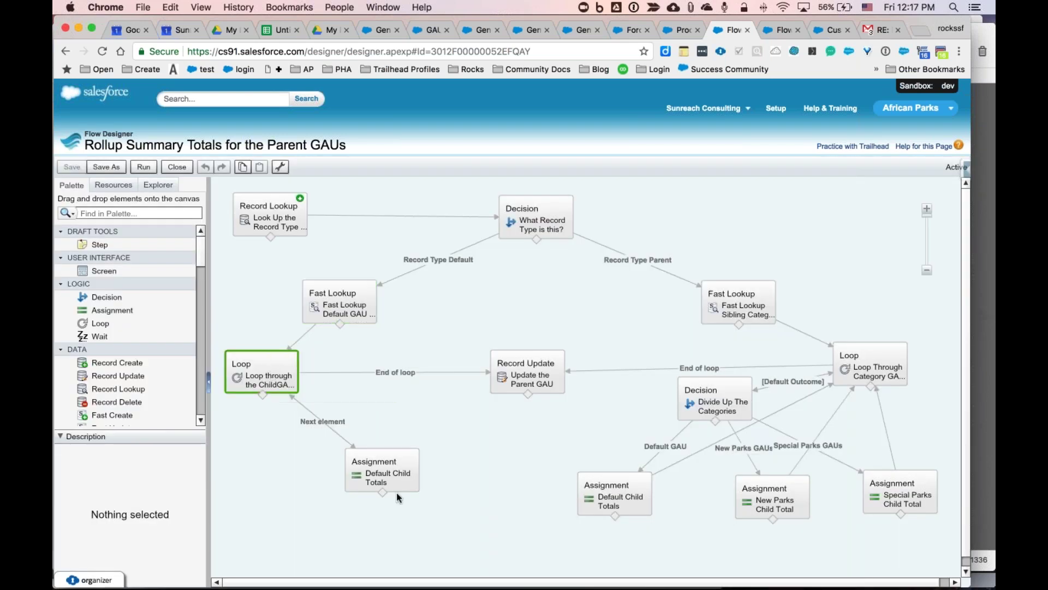
# Step: Inspect the Default Child Totals assignment and the criteria and updated fields of the Update the Parent GAU element
pyautogui.doubleClick(382, 475)
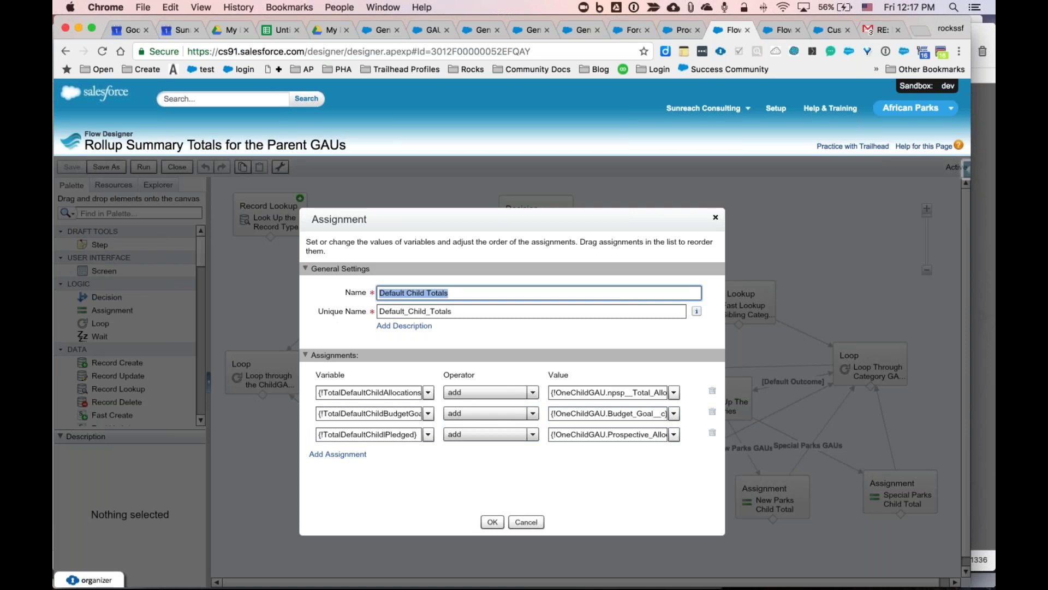
pyautogui.click(537, 519)
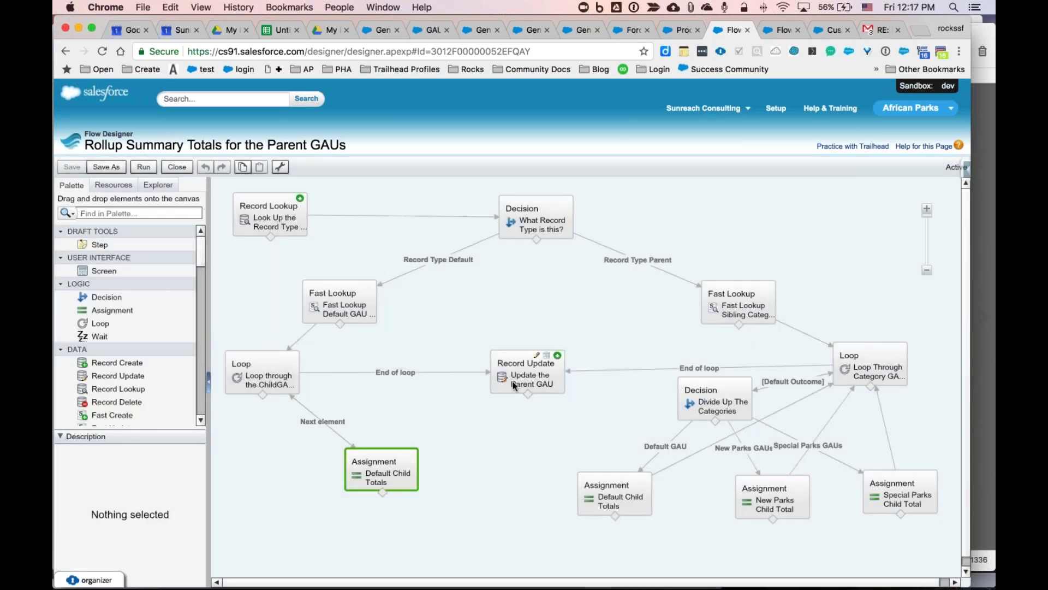
pyautogui.doubleClick(523, 378)
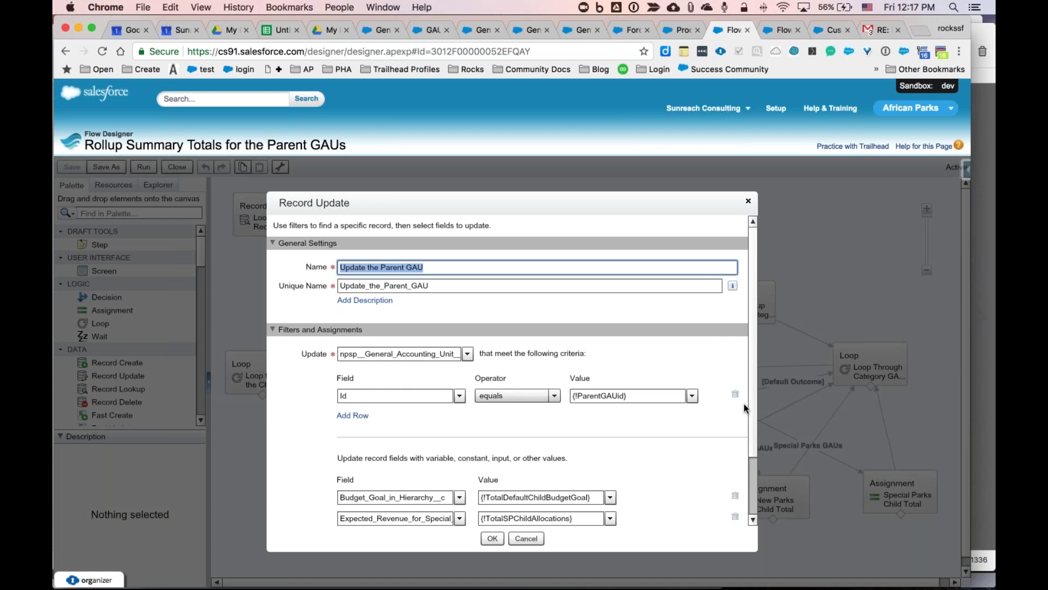
pyautogui.scroll(-3, 752, 371)
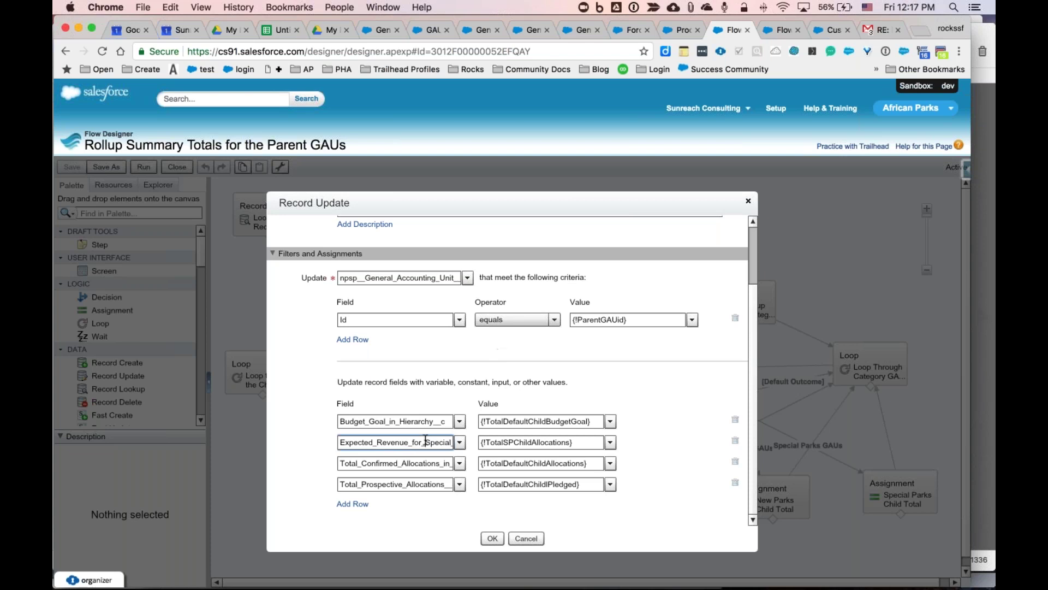
pyautogui.moveTo(425, 442); pyautogui.dragTo(475, 443)
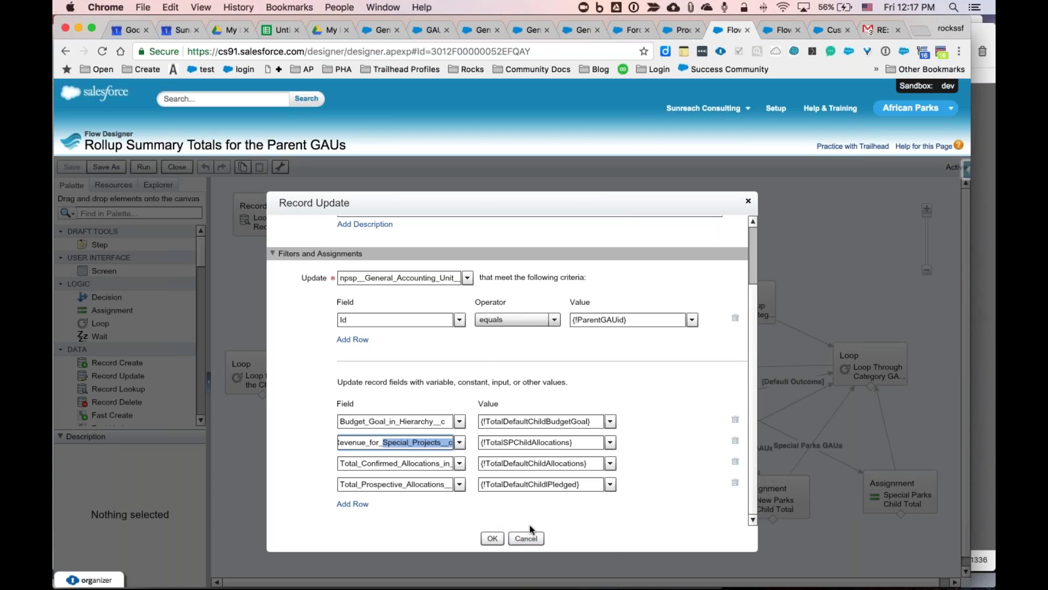
pyautogui.click(492, 538)
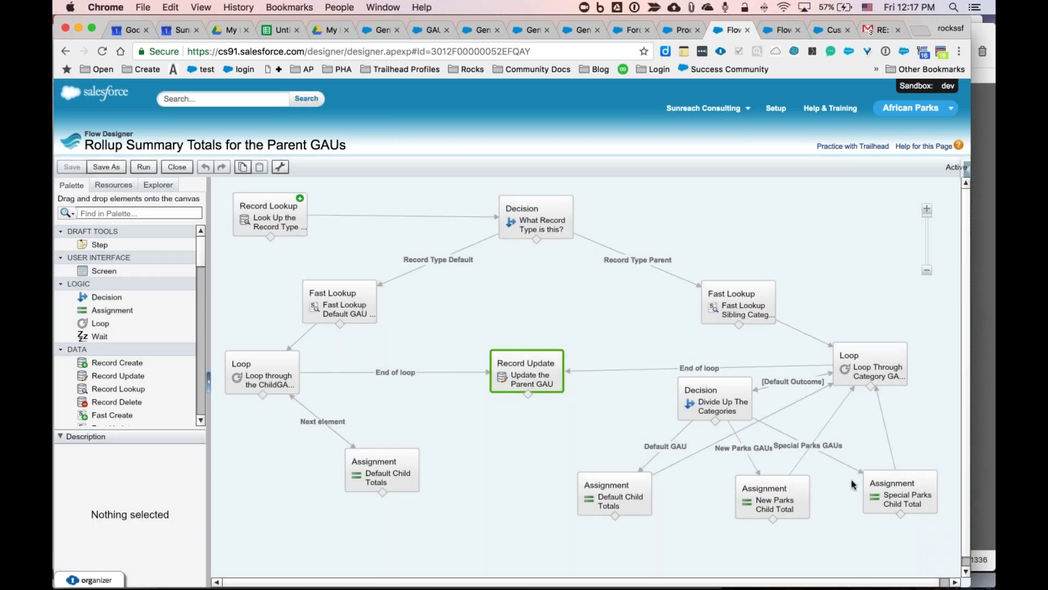
# Step: Review the Special Parks GAUs, New Parks GAUs and Default GAU outcomes of the Divide Up The Categories decision
pyautogui.click(711, 403)
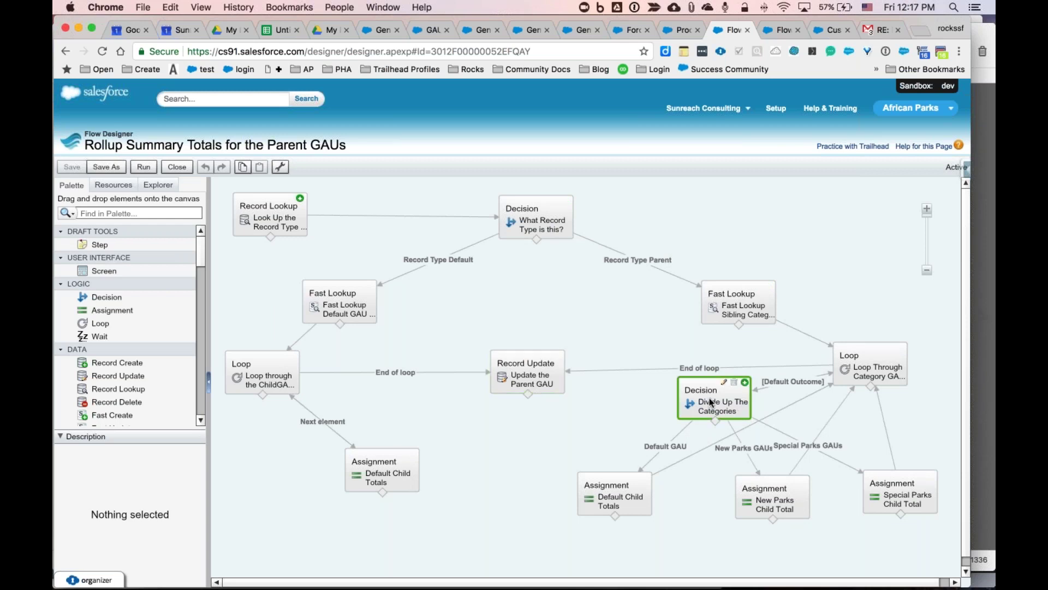
pyautogui.doubleClick(711, 403)
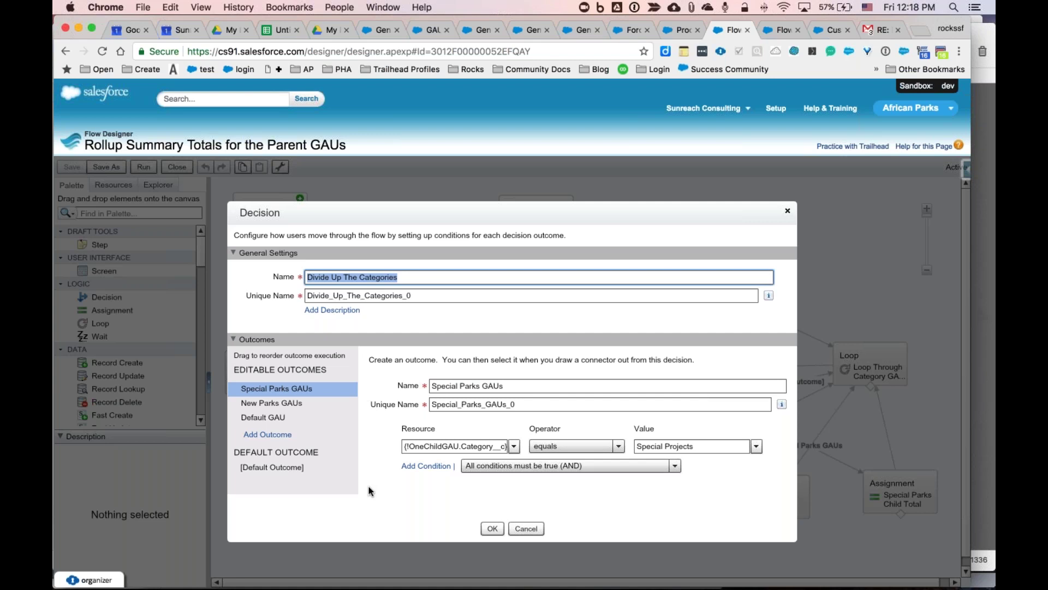
pyautogui.click(313, 405)
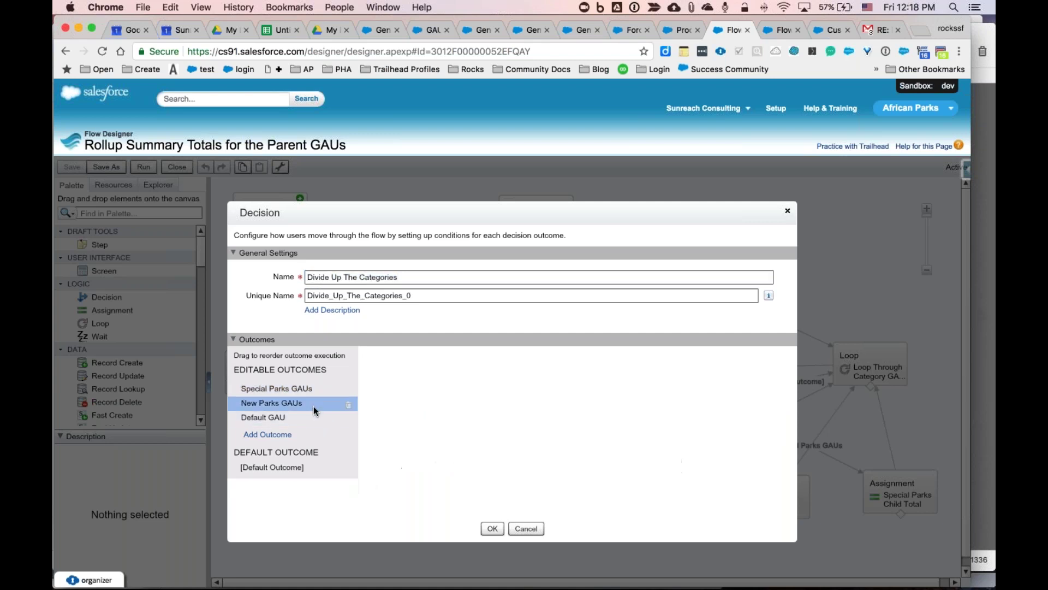
pyautogui.click(289, 420)
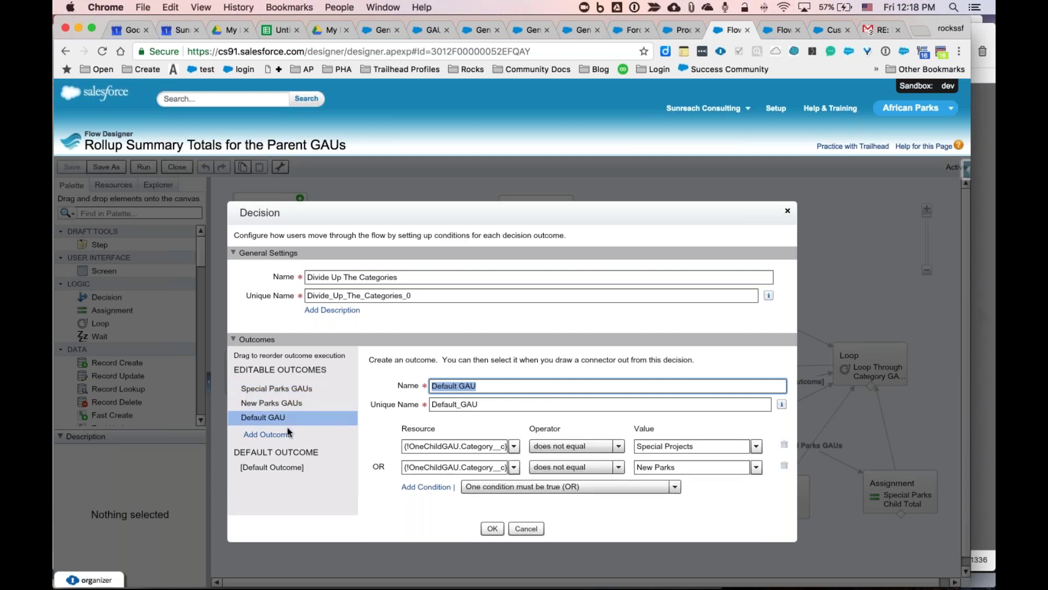
pyautogui.click(526, 529)
# Step: Examine the variables, operators and values in the New Parks Child Total assignment
pyautogui.doubleClick(780, 495)
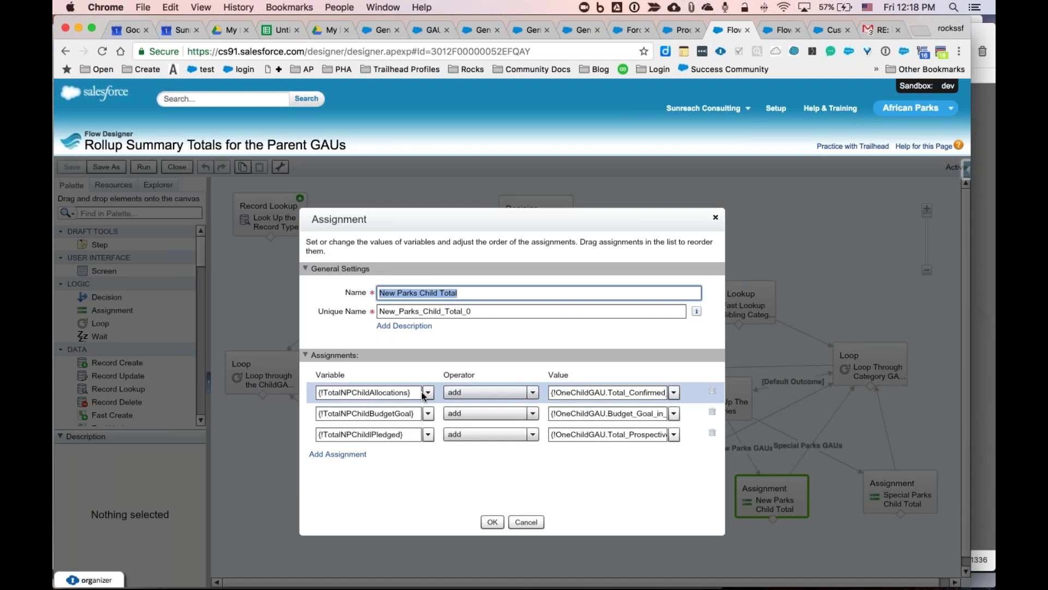
pyautogui.click(346, 393)
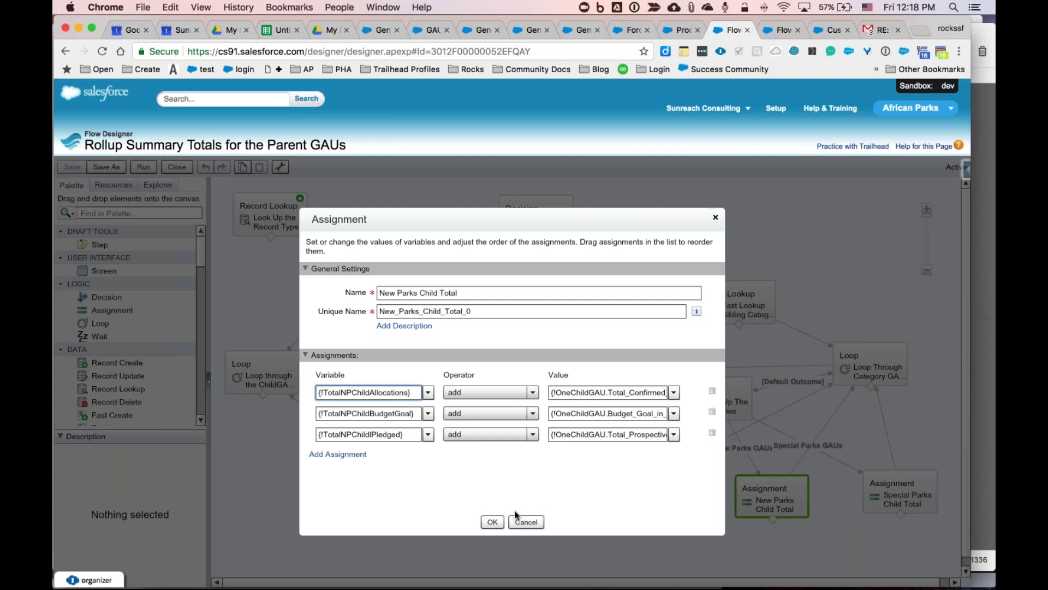
pyautogui.click(526, 522)
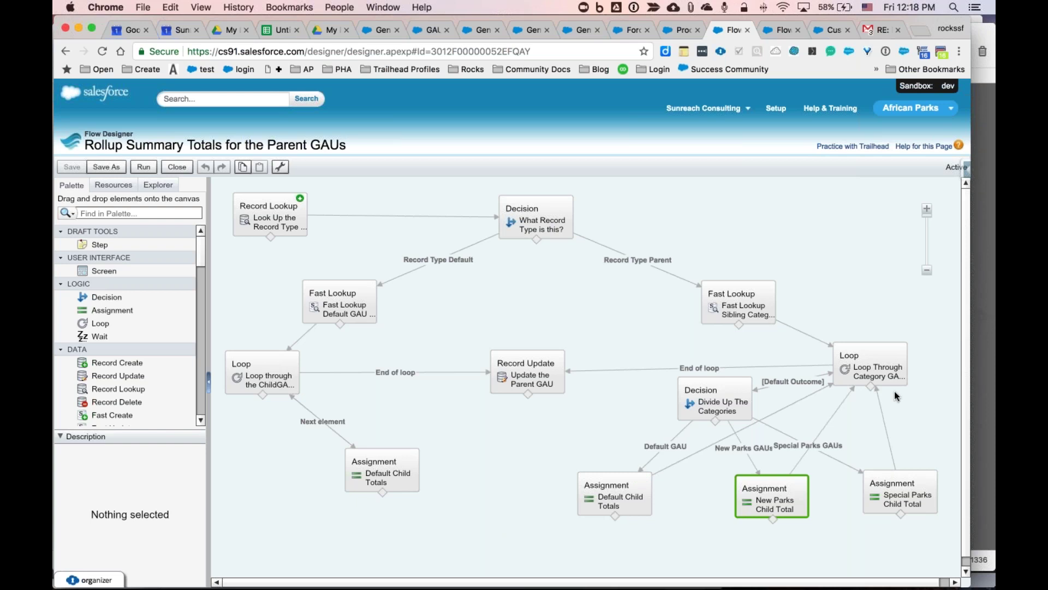
pyautogui.moveTo(532, 377)
# Step: Return to the Rockefeller Center record's browser page and start a new opportunity with the Donation record type
pyautogui.click(377, 29)
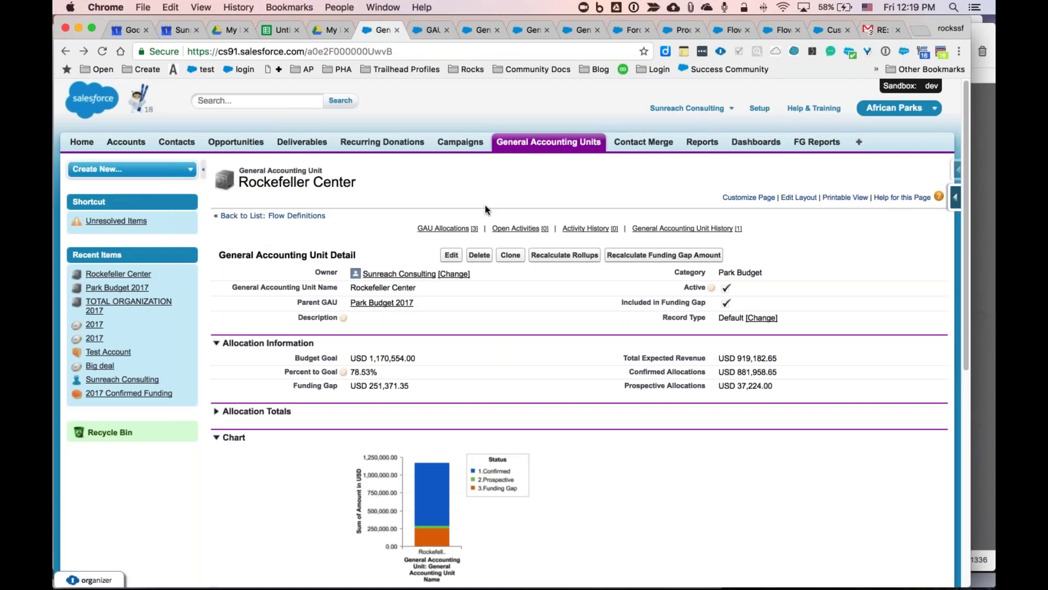
pyautogui.click(222, 147)
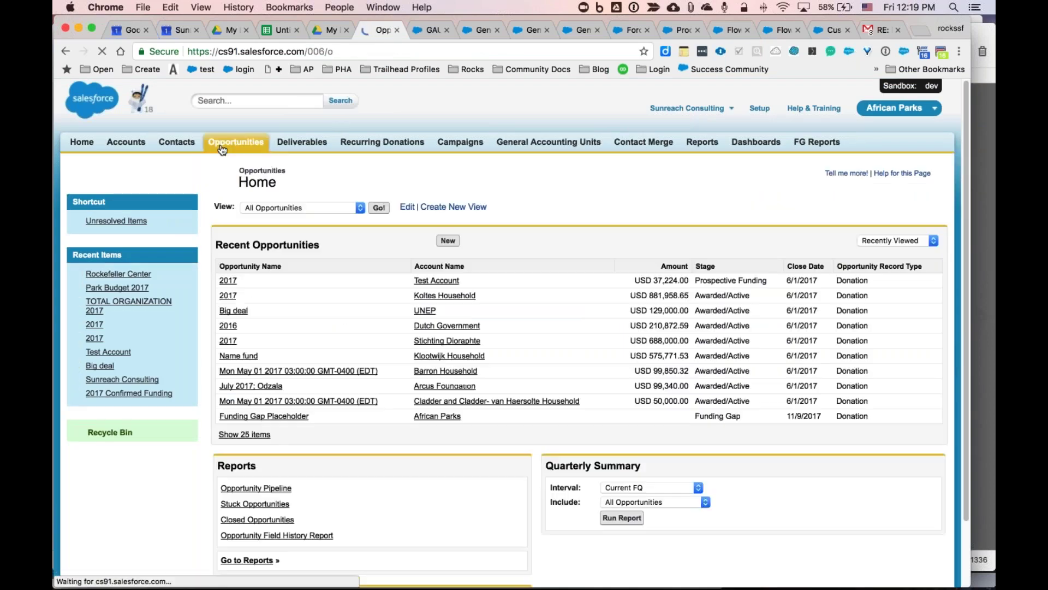
pyautogui.click(448, 240)
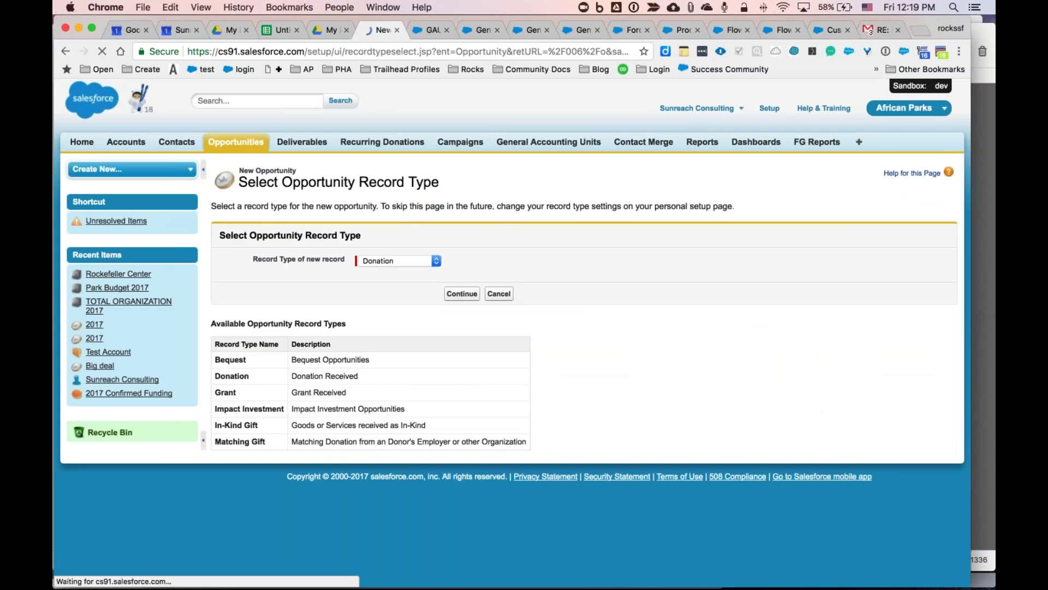
pyautogui.click(382, 261)
pyautogui.click(380, 260)
pyautogui.click(462, 294)
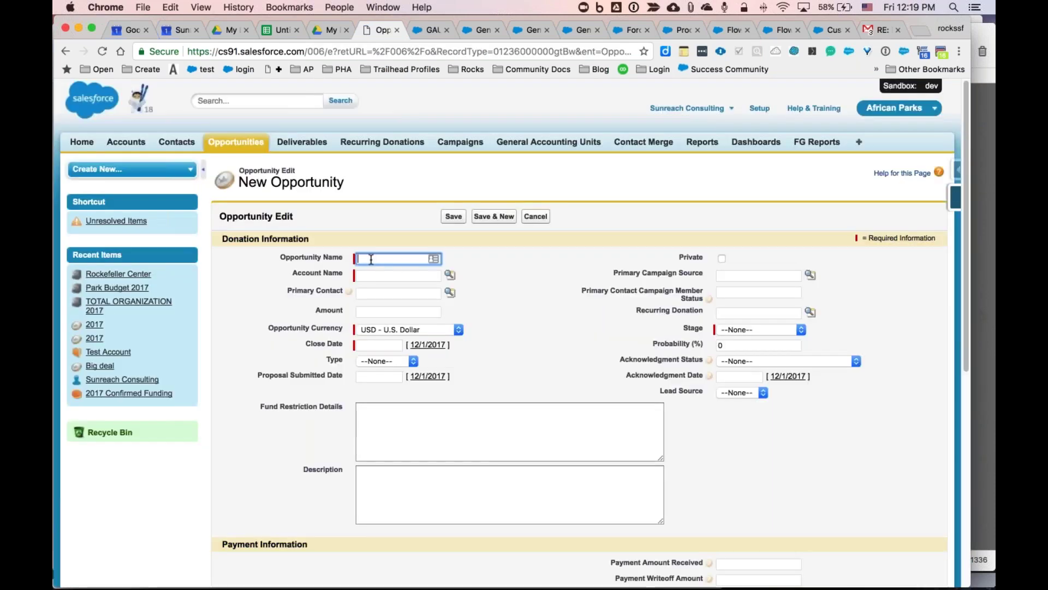
# Step: Name the opportunity "Automation Hour Demo" and look up Test Account as its account
pyautogui.write('Automation Hour Demo')
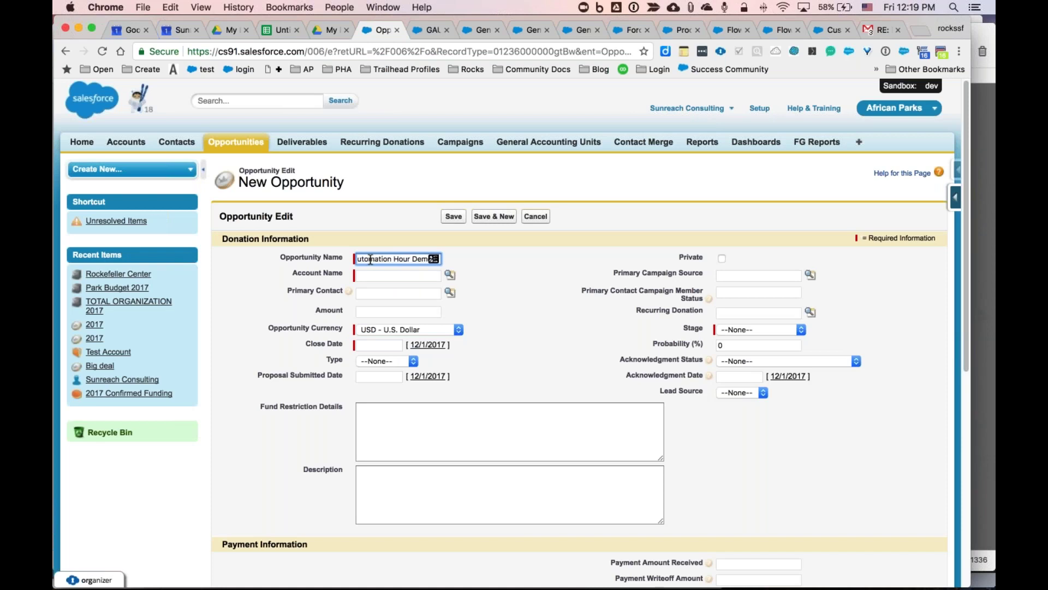
pyautogui.press('Tab')
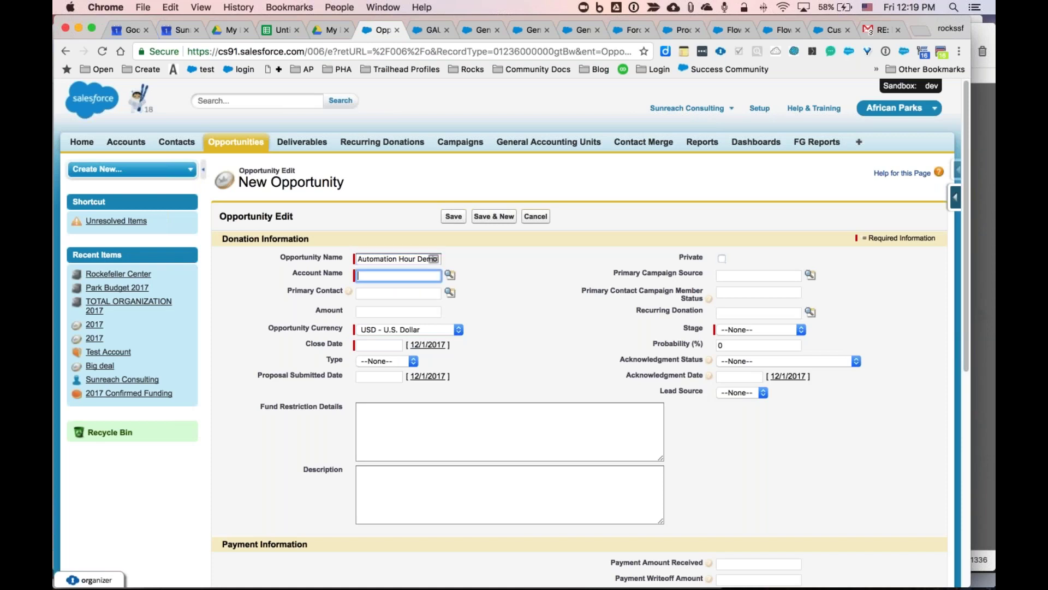
pyautogui.click(450, 274)
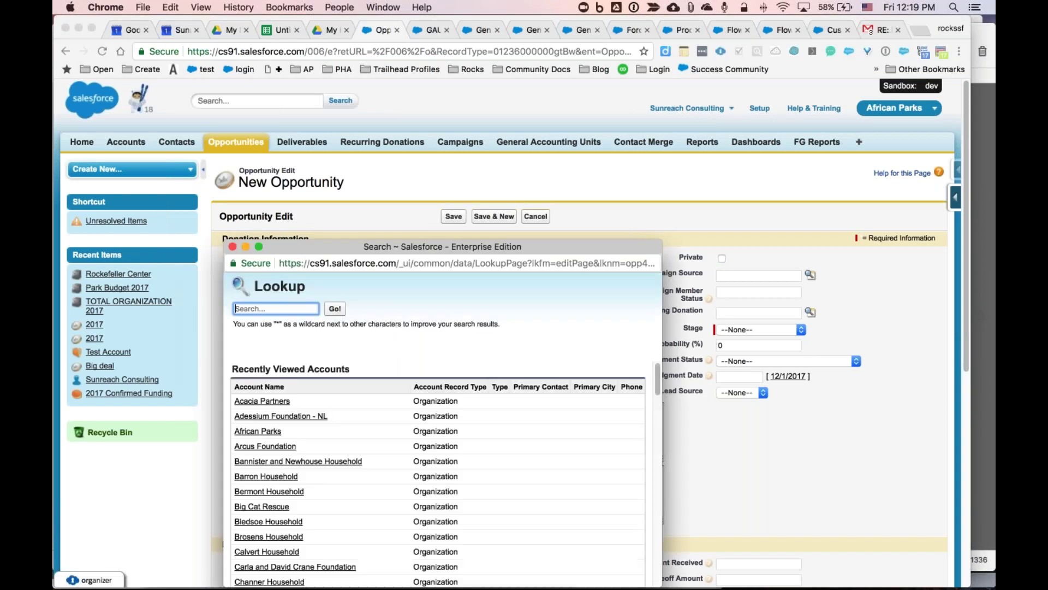
pyautogui.write('test account')
pyautogui.press('Return')
pyautogui.click(257, 410)
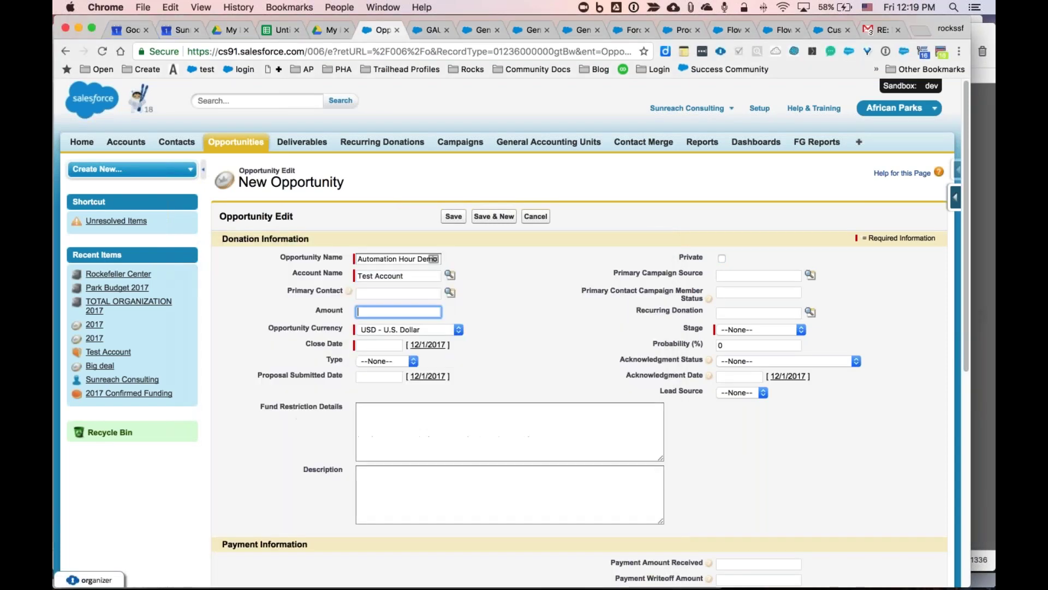
# Step: Set the opportunity's amount to 10000, close date to 12/1/2017 and stage to Awarded/Active, and save it
pyautogui.write('10000')
pyautogui.click(428, 344)
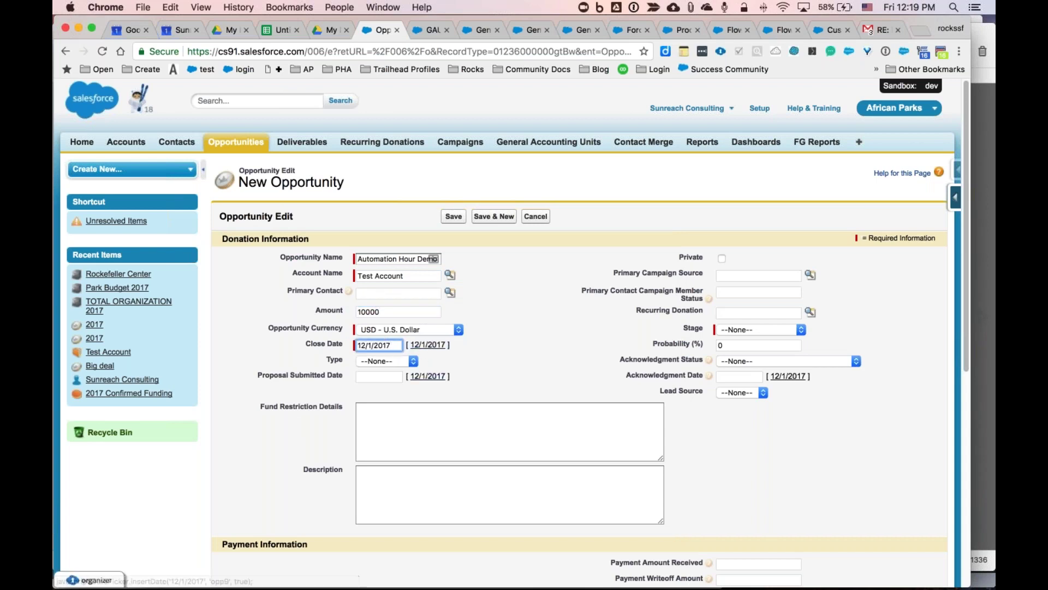
pyautogui.click(759, 329)
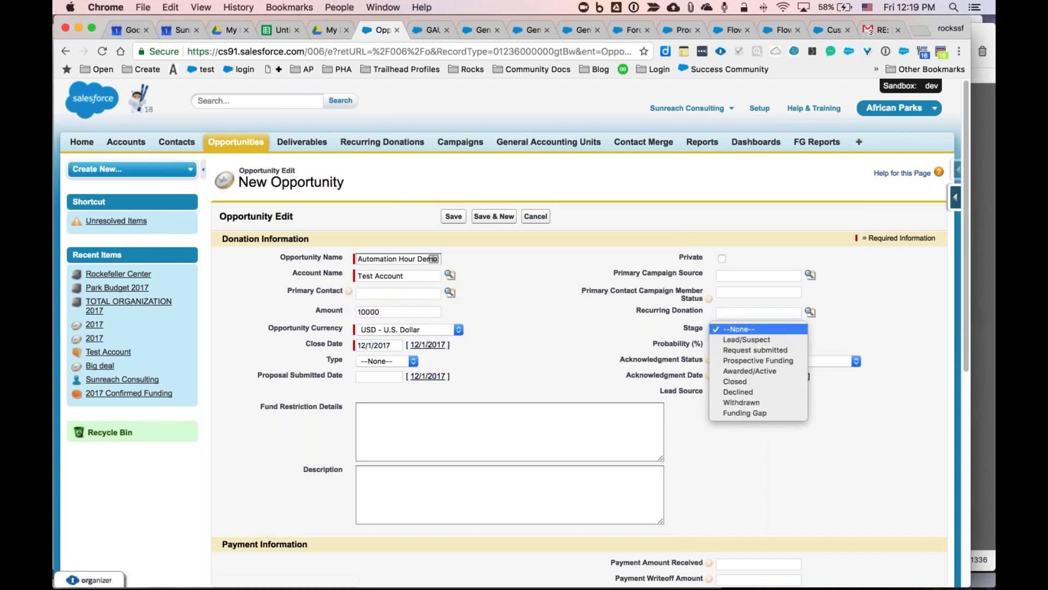
pyautogui.click(755, 369)
pyautogui.click(453, 216)
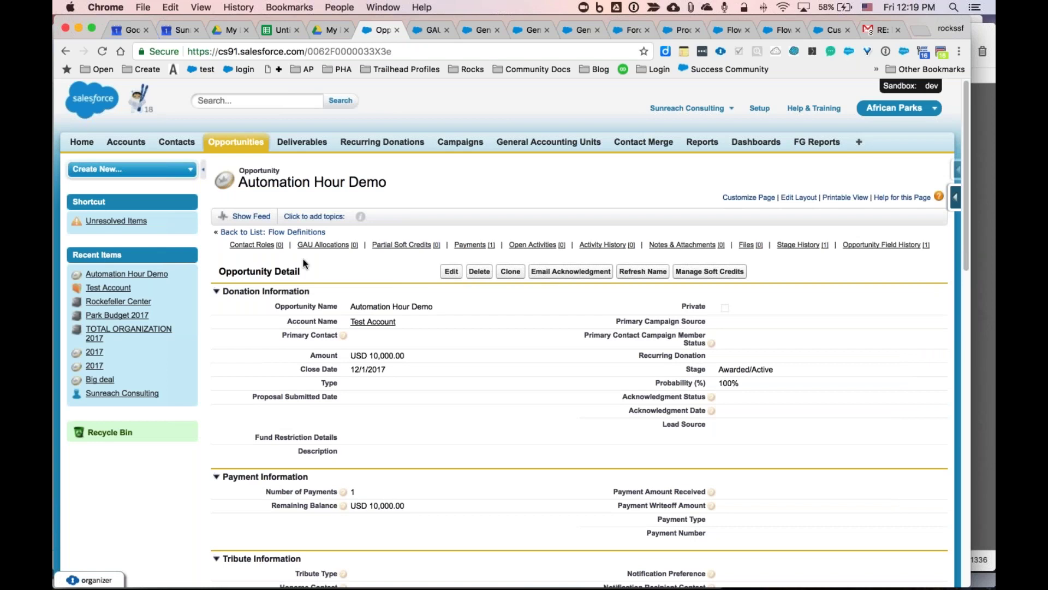
# Step: Create and save a GAU allocation of 10000 from the Automation Hour Demo opportunity to Rockefeller Center
pyautogui.moveTo(320, 249)
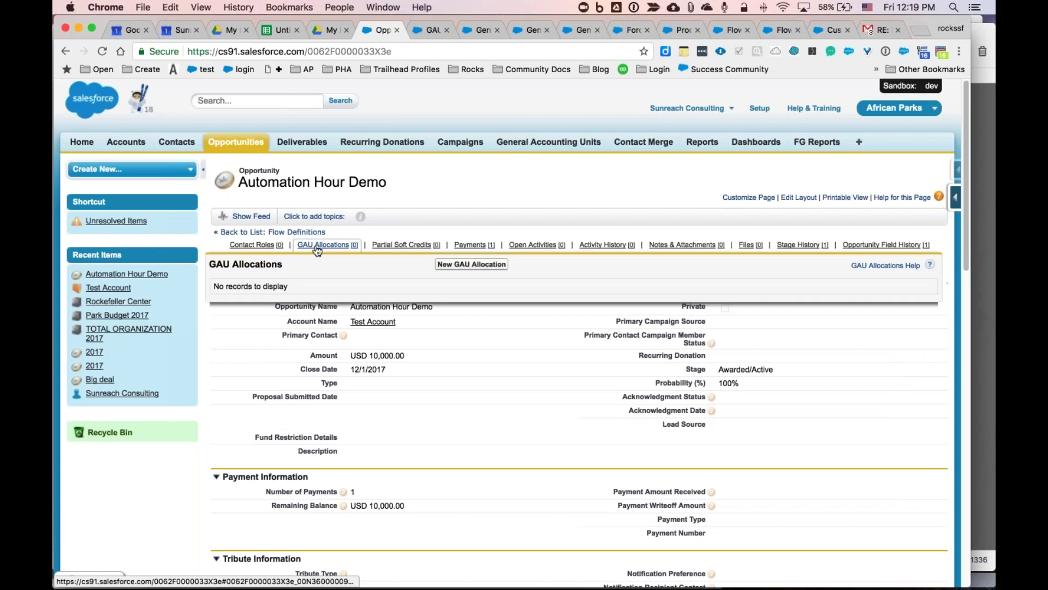
pyautogui.click(446, 265)
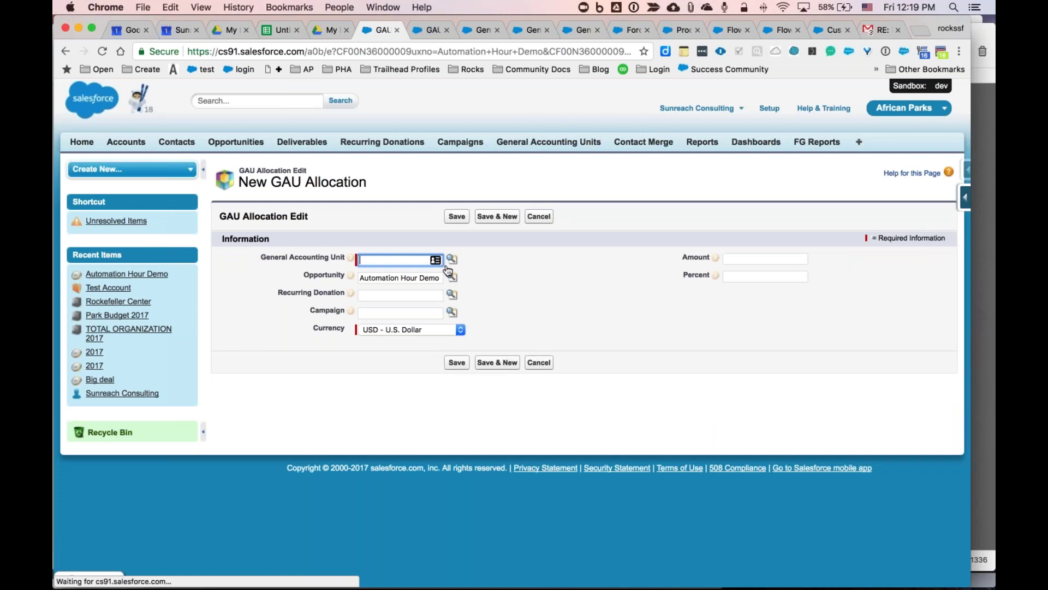
pyautogui.click(452, 259)
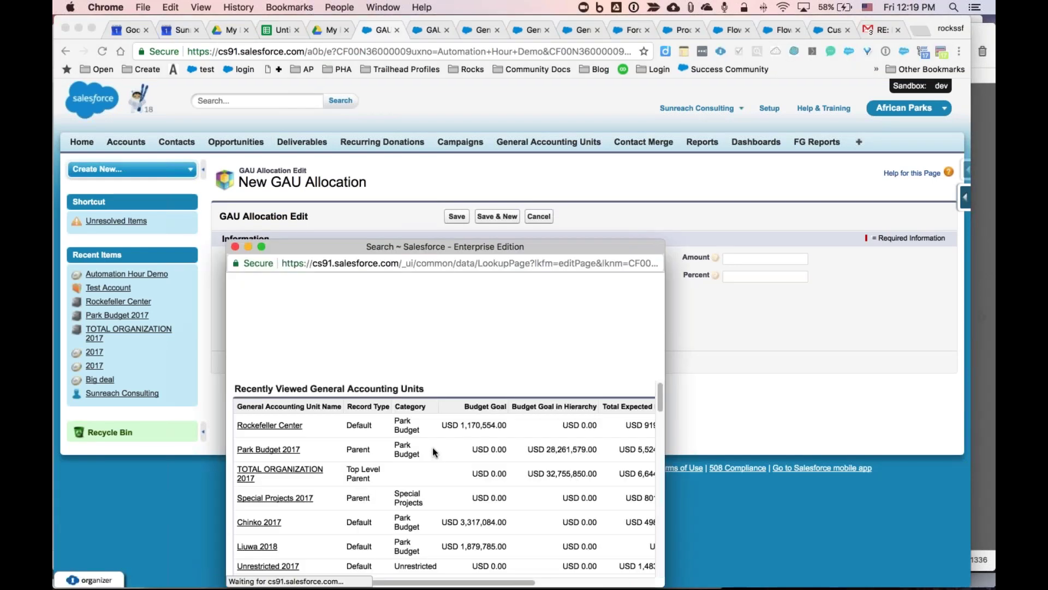
pyautogui.click(269, 425)
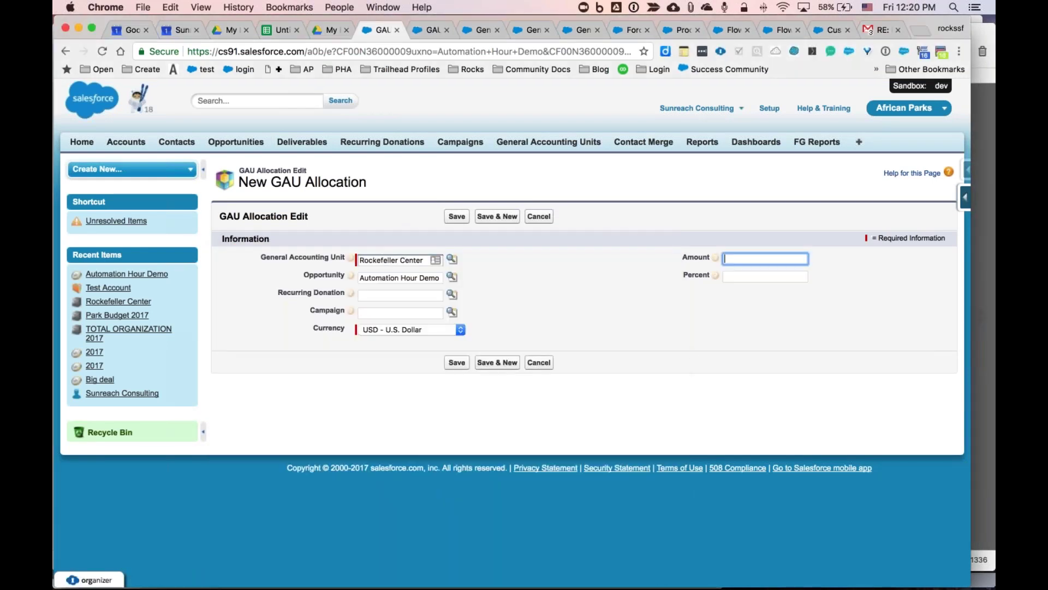
pyautogui.write('10000')
pyautogui.click(457, 217)
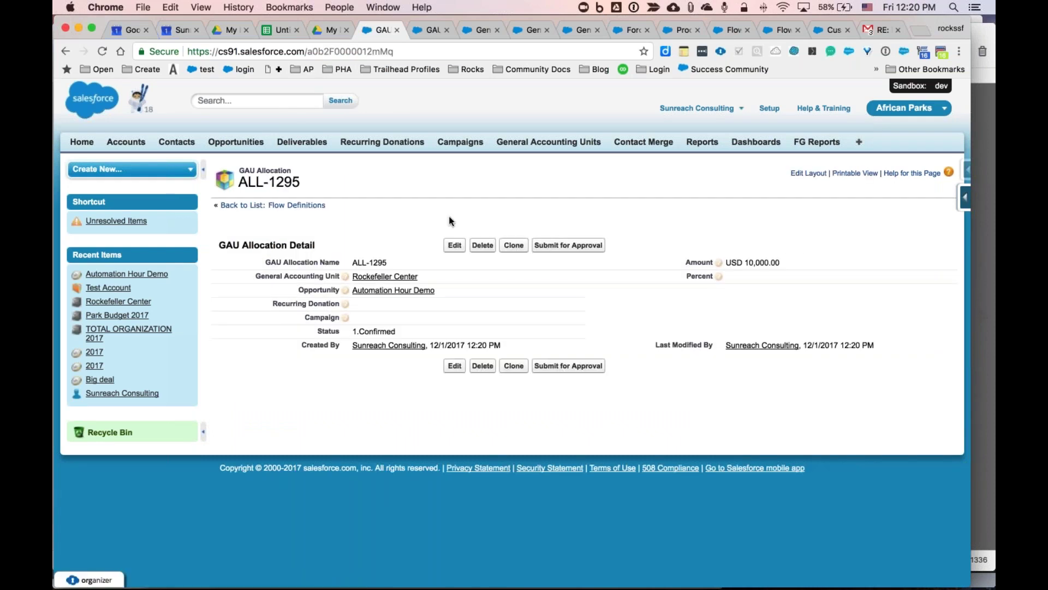
# Step: Open the Rockefeller Center general accounting unit and check its allocation totals, chart and GAU Allocations list
pyautogui.click(384, 278)
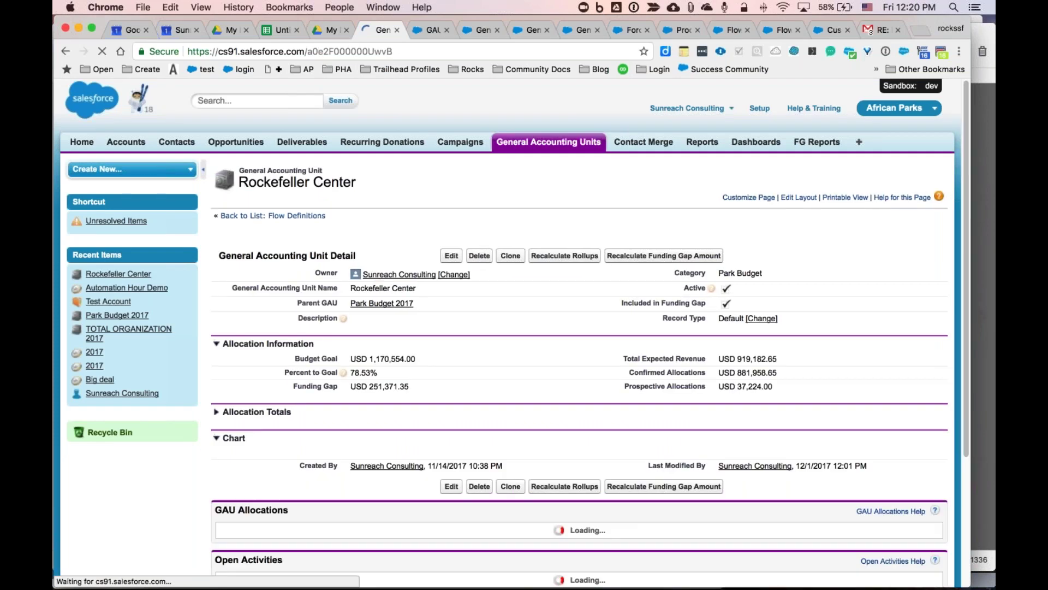
pyautogui.scroll(-1, 603, 358)
pyautogui.scroll(-7, 603, 355)
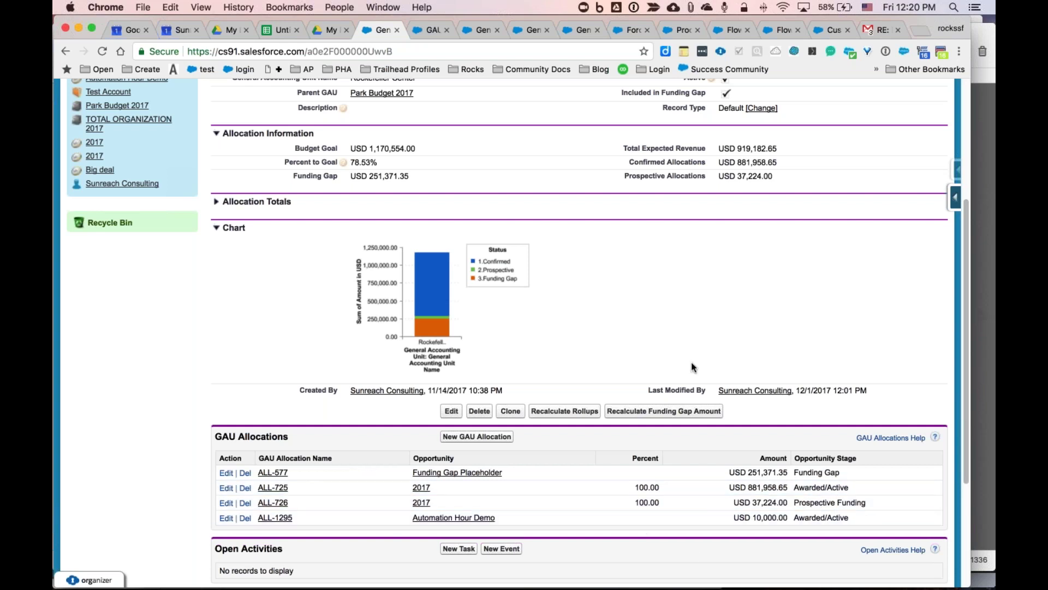
pyautogui.scroll(1, 692, 367)
pyautogui.scroll(4, 691, 362)
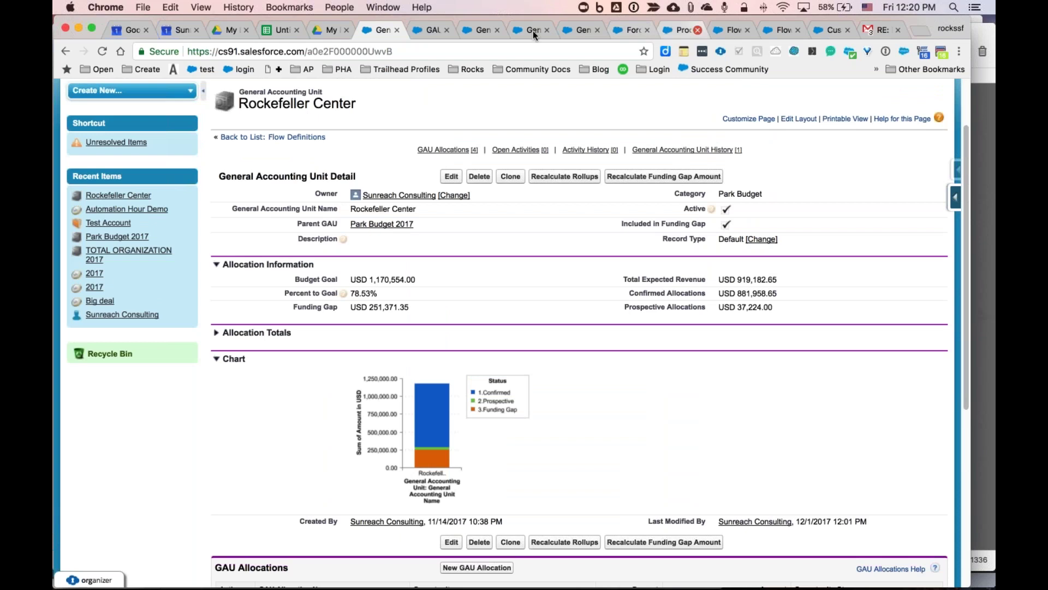
# Step: Compare Rockefeller Center's Total Expected Revenue with the previously loaded copy of the record
pyautogui.click(472, 30)
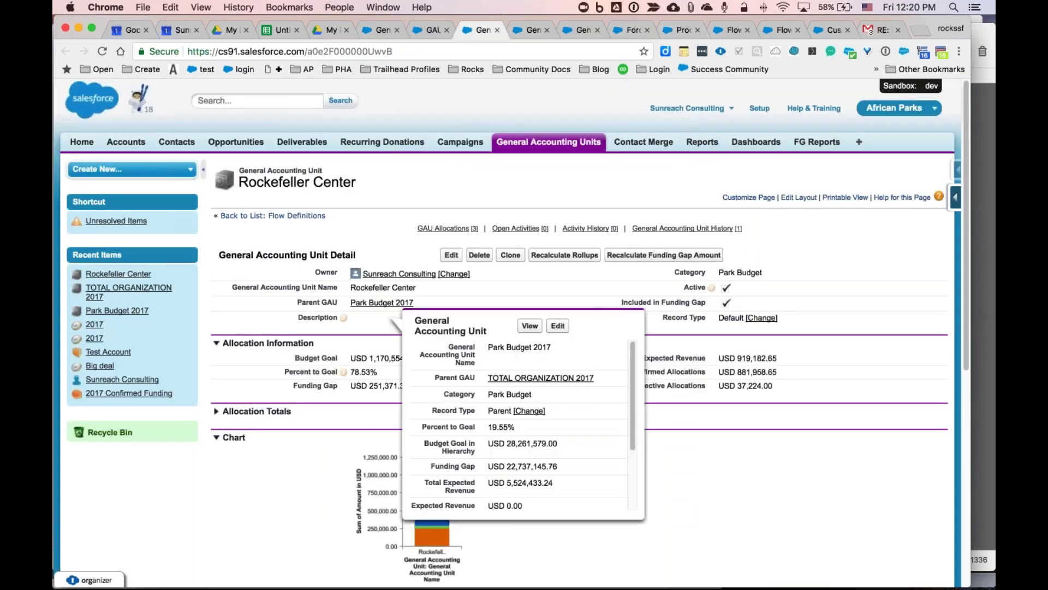
pyautogui.click(376, 31)
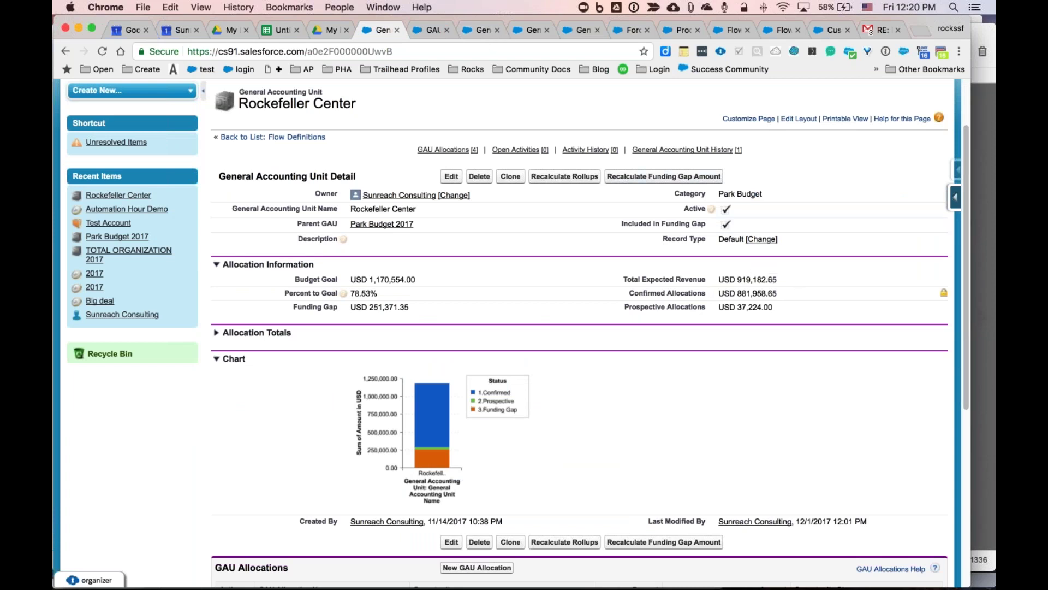
pyautogui.moveTo(723, 280); pyautogui.dragTo(778, 281)
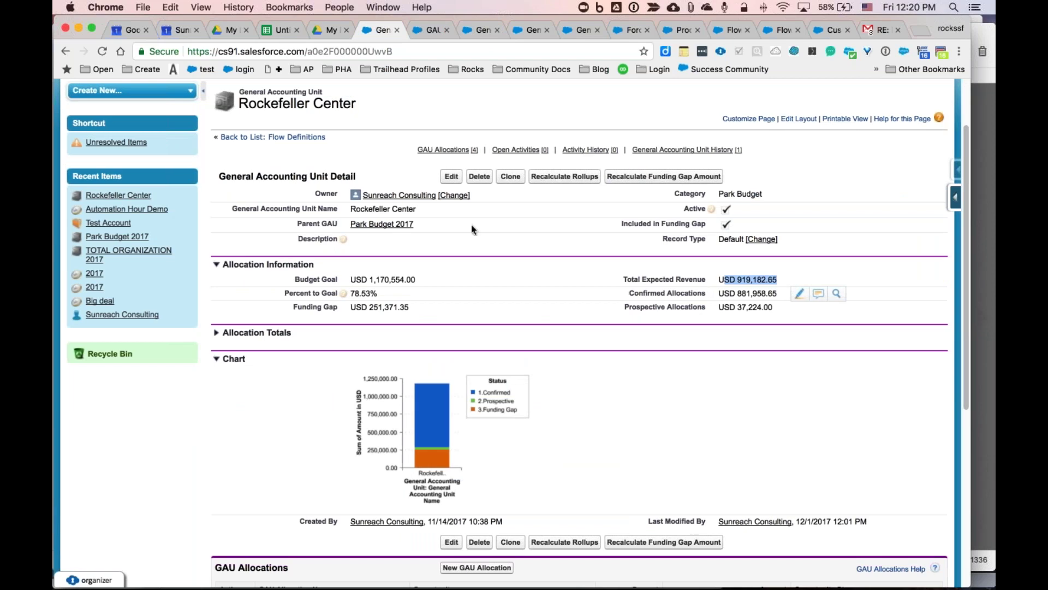
# Step: Follow the Parent GAU links from Rockefeller Center to Park Budget 2017 and TOTAL ORGANIZATION 2017, checking revenue totals and the parent unit's category
pyautogui.click(403, 226)
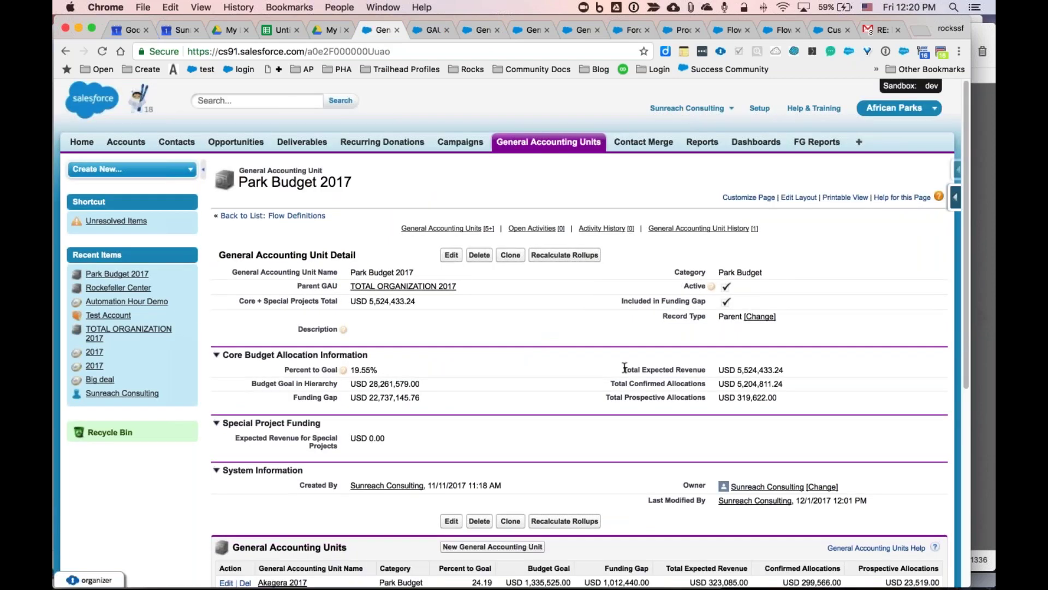
pyautogui.moveTo(661, 367); pyautogui.dragTo(805, 370)
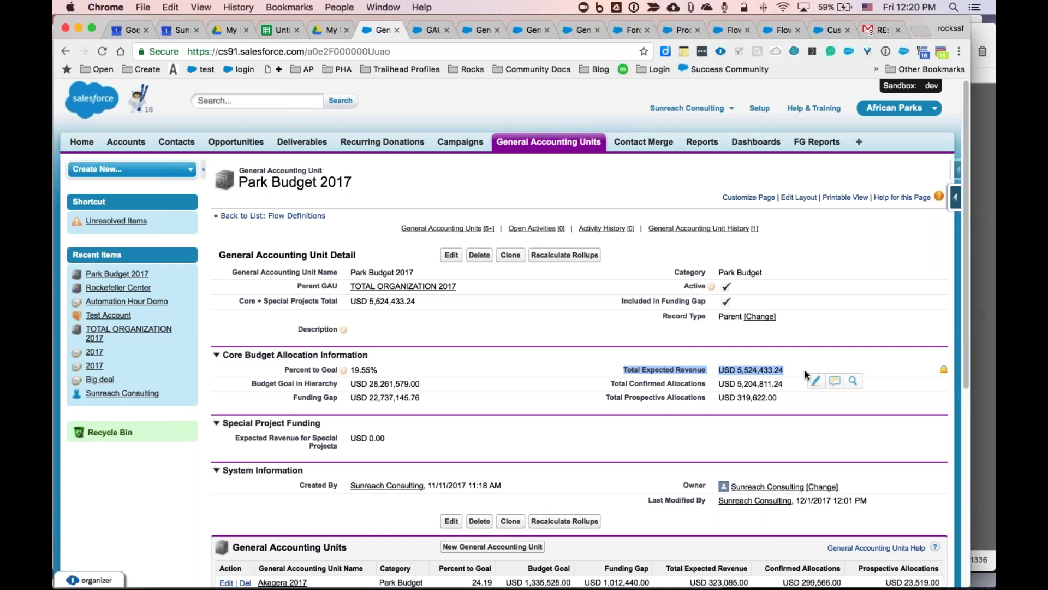
pyautogui.scroll(-1, 805, 370)
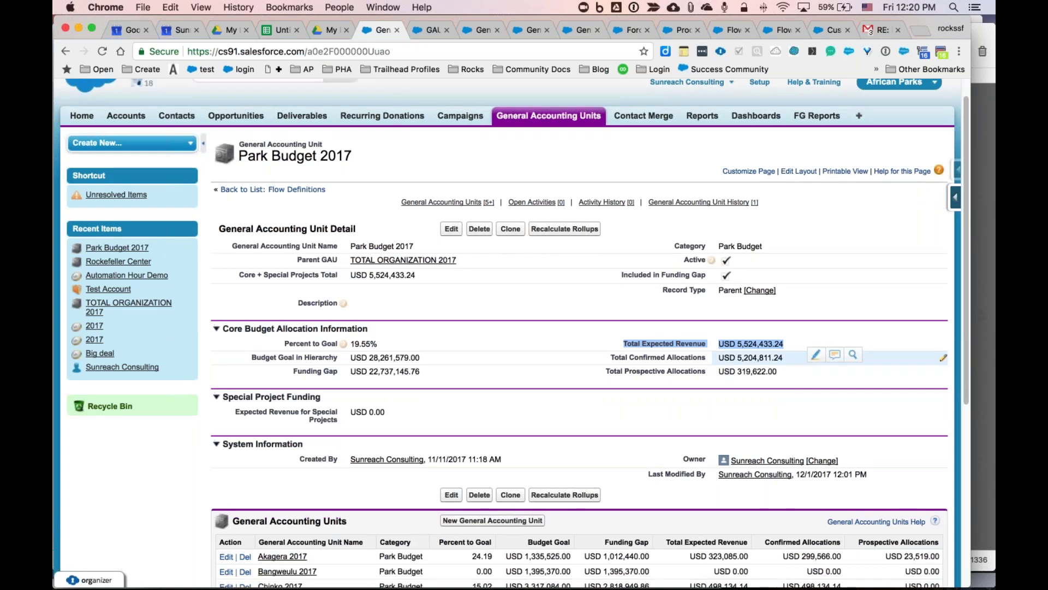
pyautogui.doubleClick(730, 246)
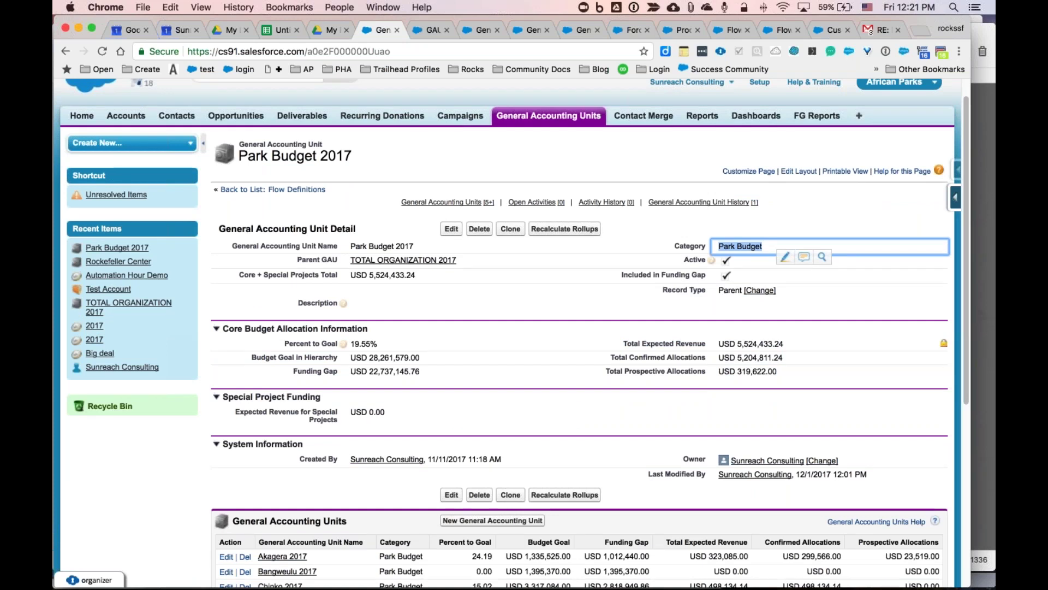
pyautogui.click(385, 261)
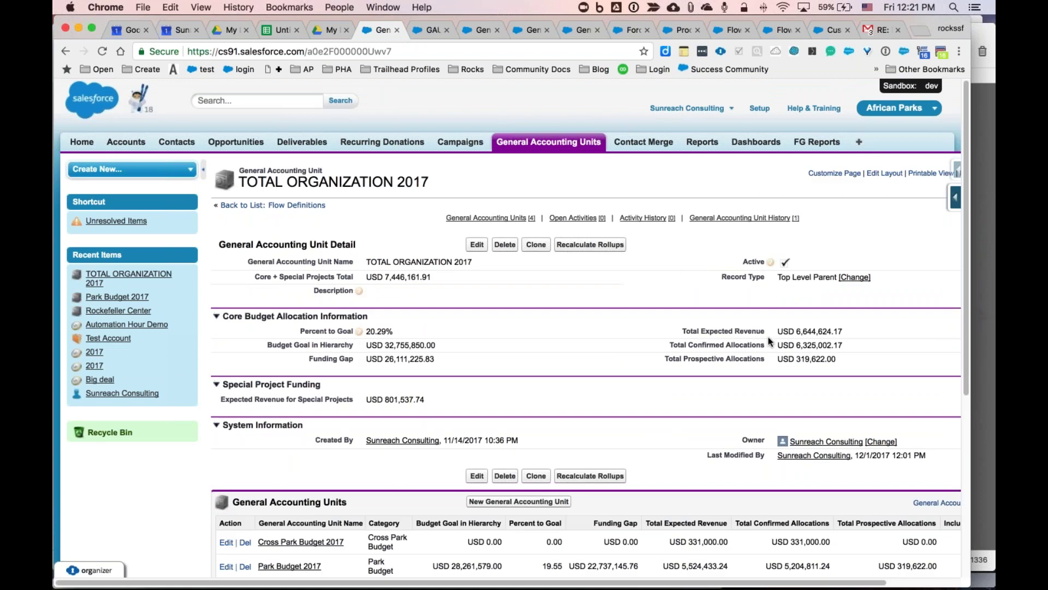
pyautogui.scroll(-5, 769, 341)
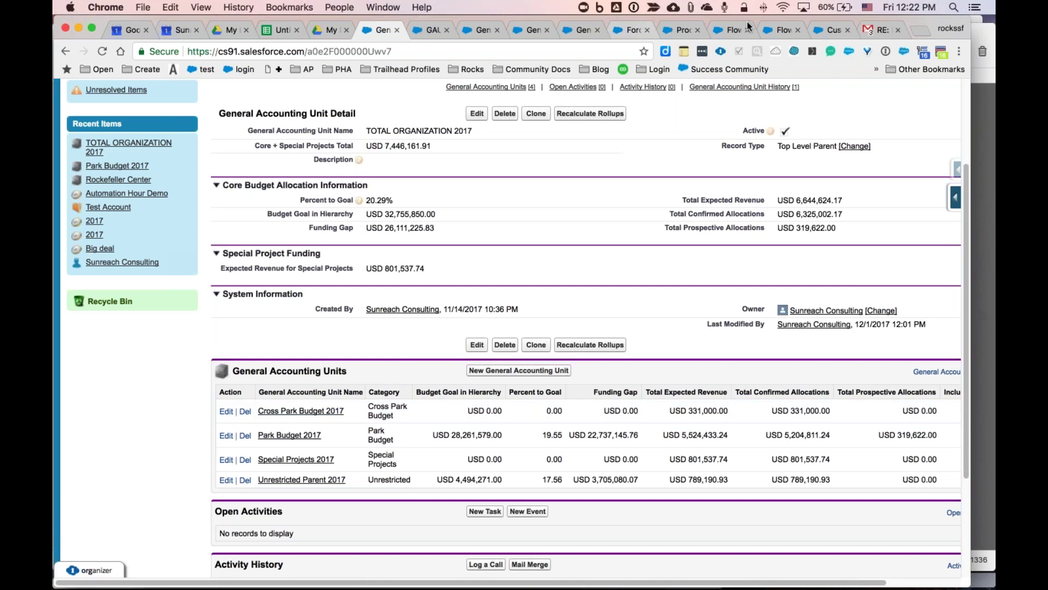
# Step: View the settings of the TotalDefaultChildlPledged variable in the Rollup Summary Totals for the Parent GAUs flow, and close it unchanged
pyautogui.click(729, 30)
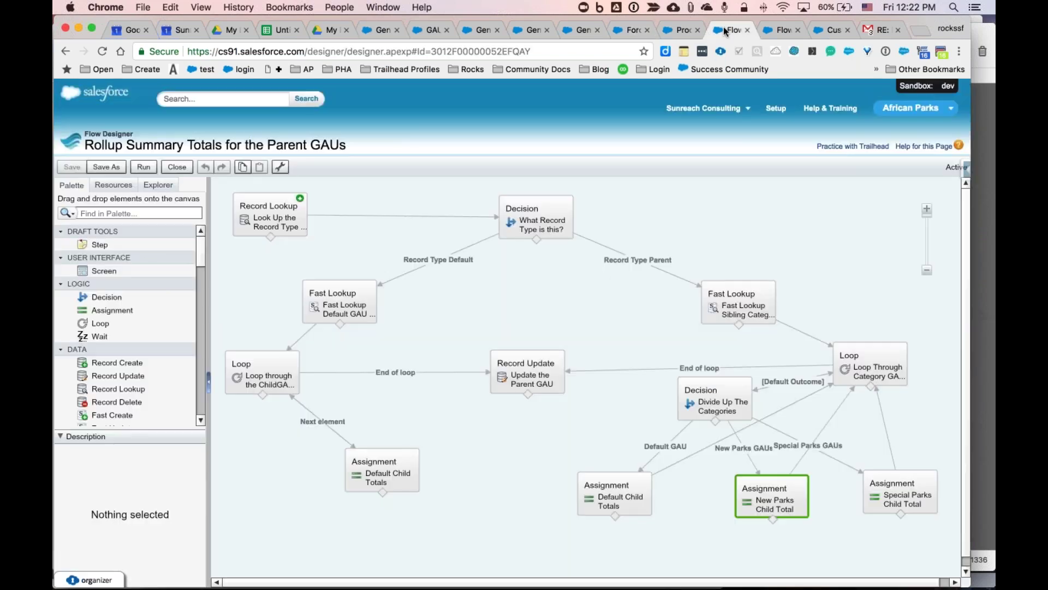
pyautogui.click(149, 185)
pyautogui.doubleClick(133, 315)
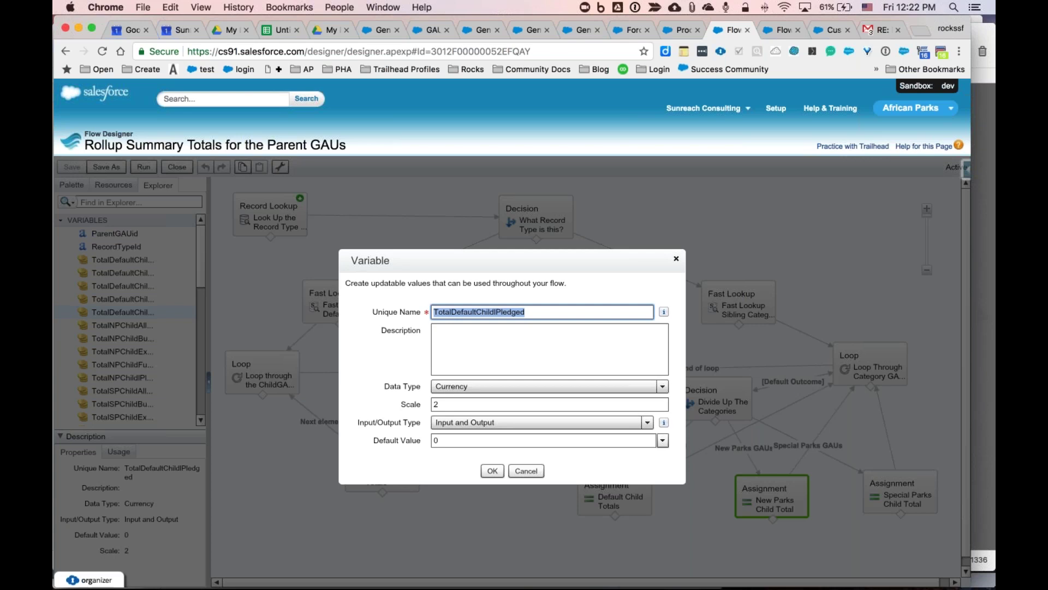
pyautogui.click(525, 472)
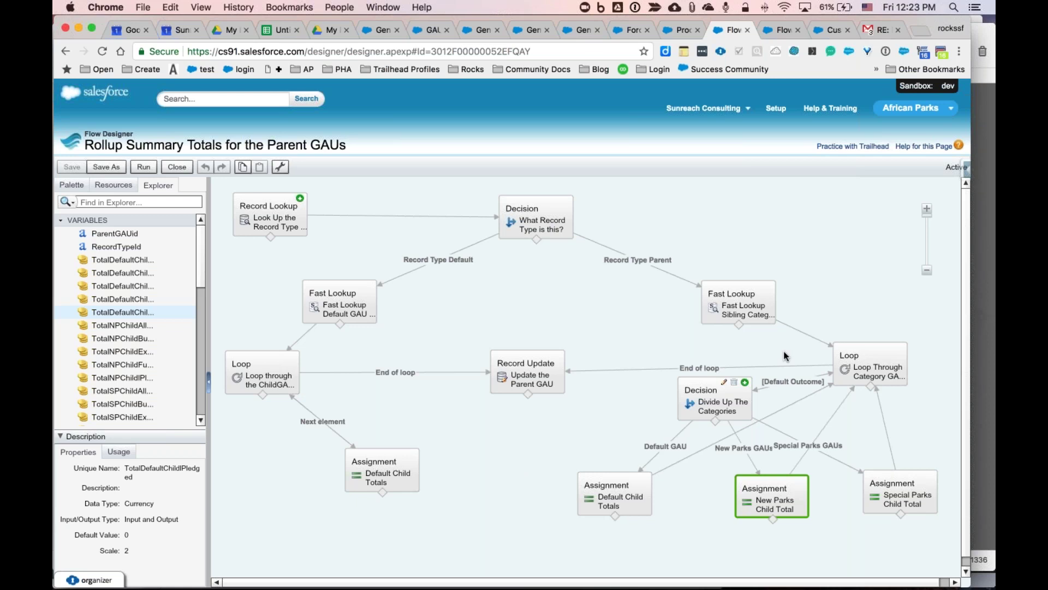
pyautogui.click(982, 49)
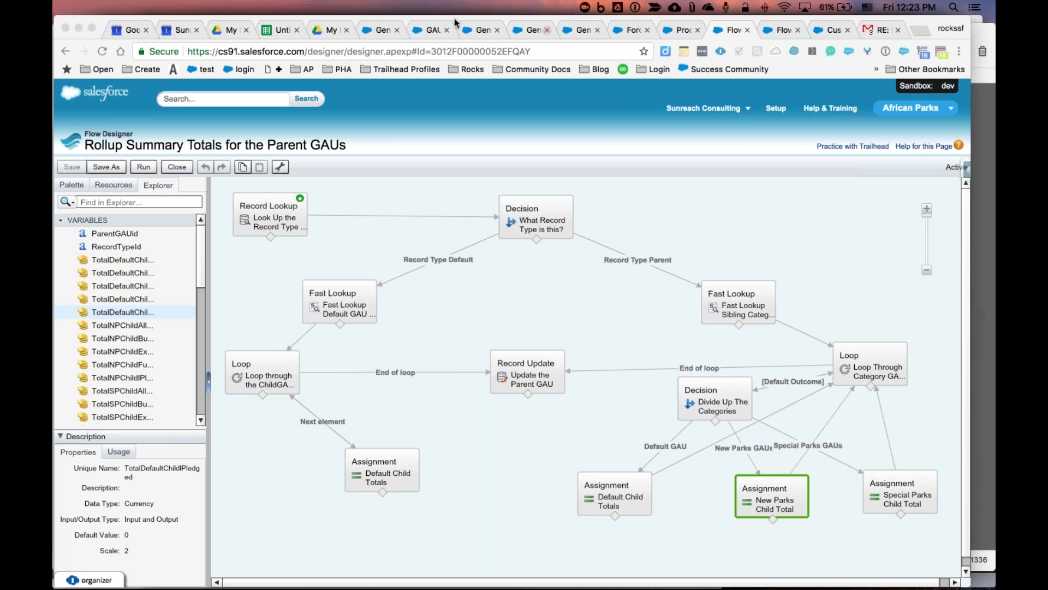
# Step: Find and open Schema Builder through Setup in the General Accounting Unit tab, and clear all objects from its canvas
pyautogui.click(366, 30)
pyautogui.scroll(5, 341, 286)
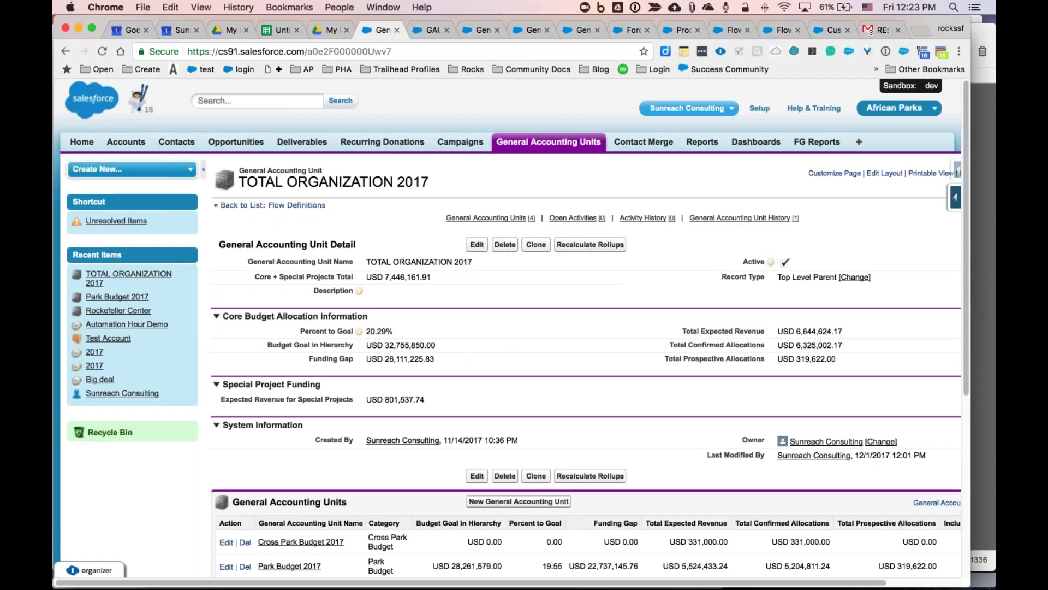
pyautogui.click(759, 108)
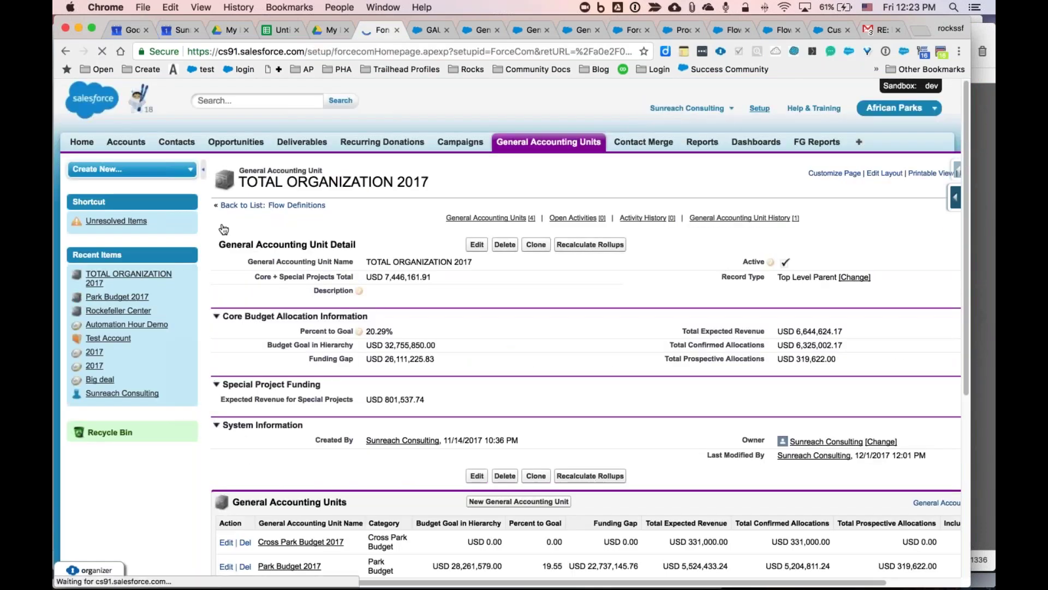
pyautogui.write('sche')
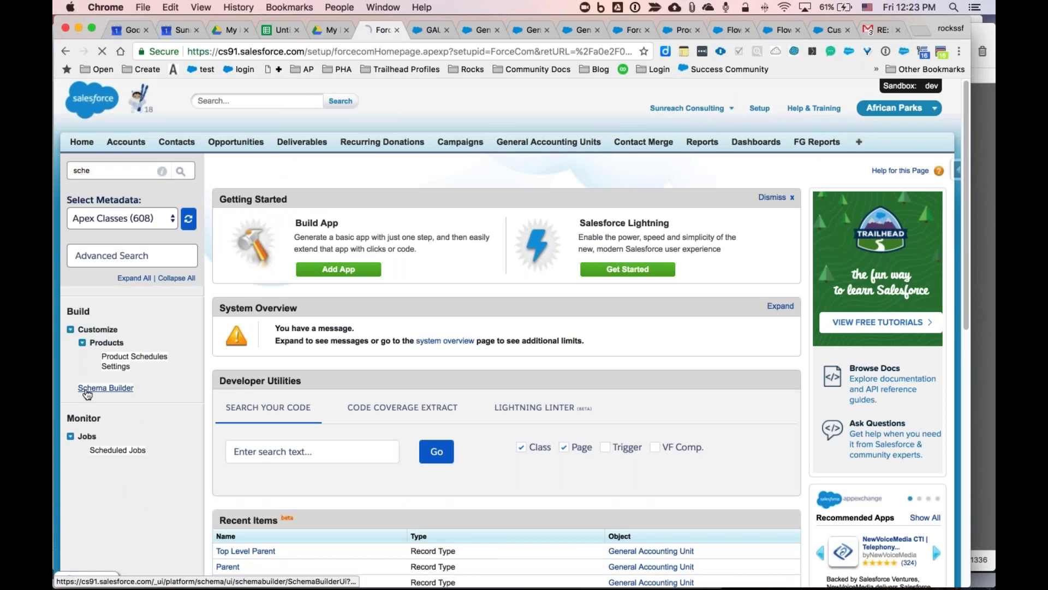
pyautogui.click(98, 388)
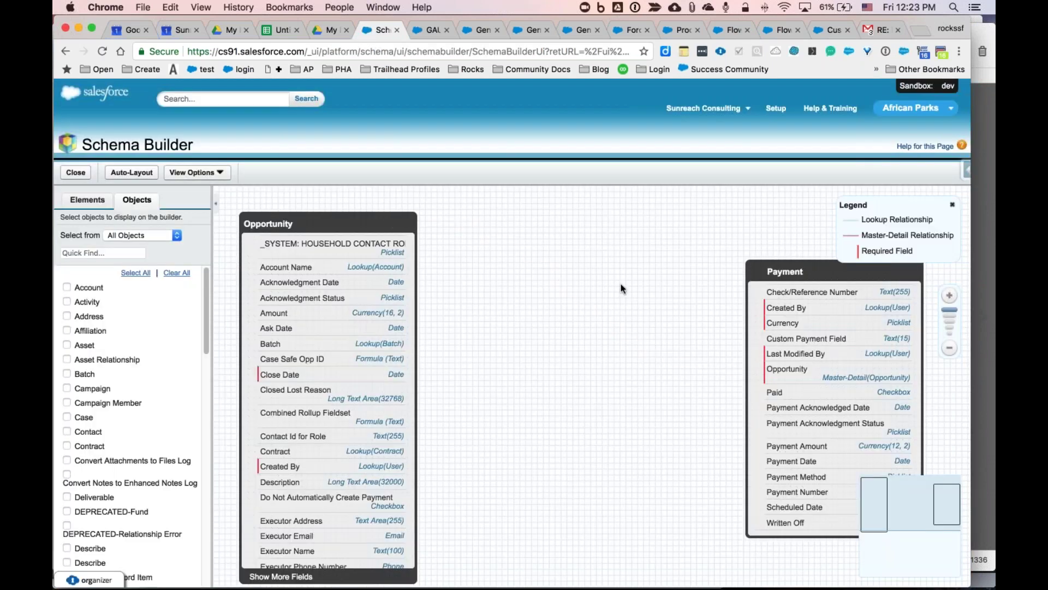
pyautogui.click(176, 275)
# Step: Display the GAU Allocation, General Accounting Unit and Opportunity objects together on the Schema Builder canvas
pyautogui.click(103, 253)
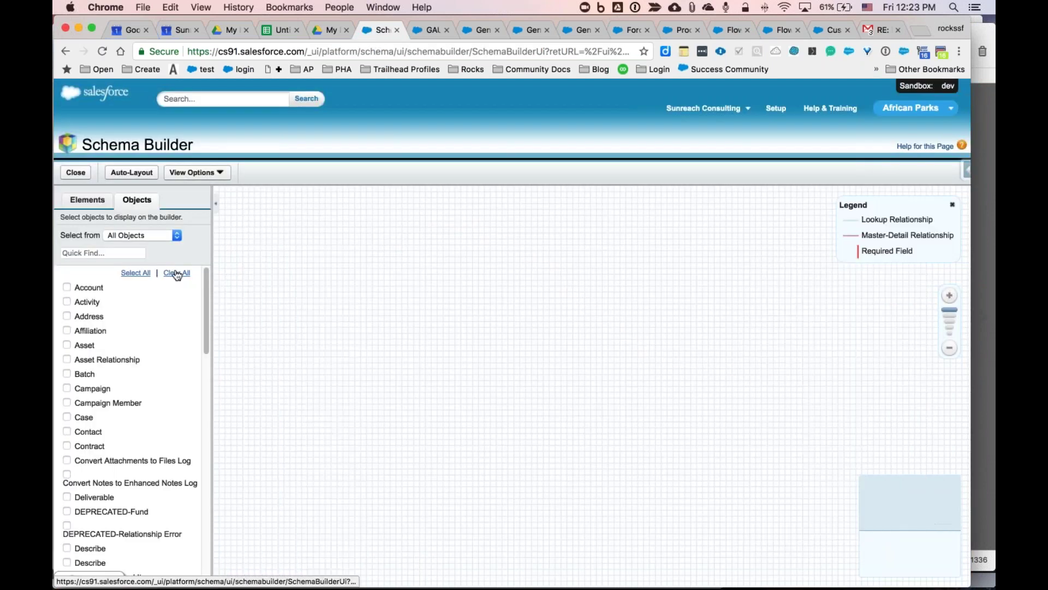
pyautogui.write('g')
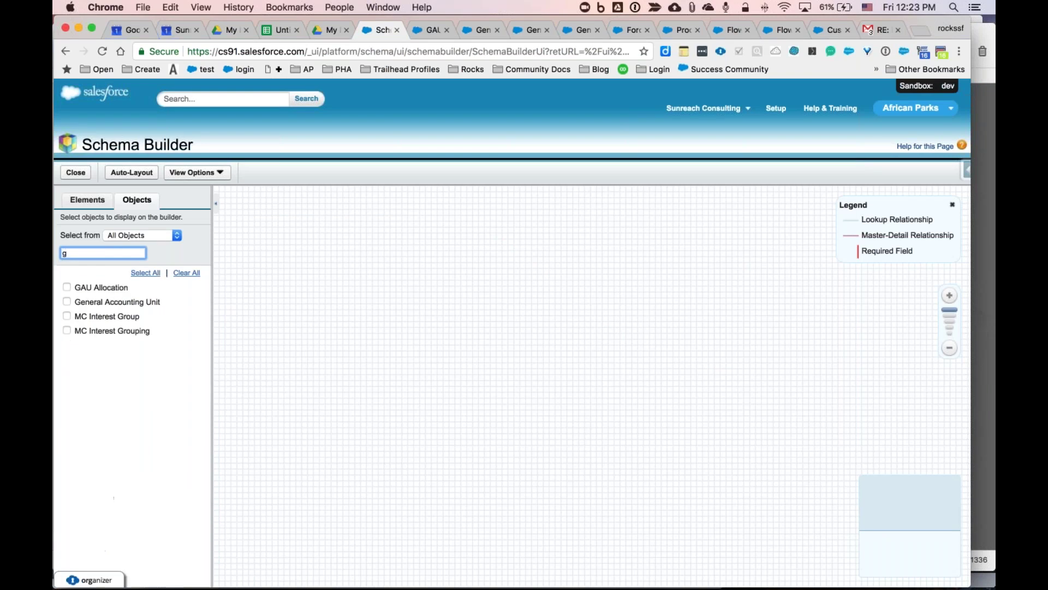
pyautogui.click(66, 287)
pyautogui.click(67, 301)
pyautogui.click(103, 252)
pyautogui.press('BackSpace')
pyautogui.write('op')
pyautogui.click(67, 287)
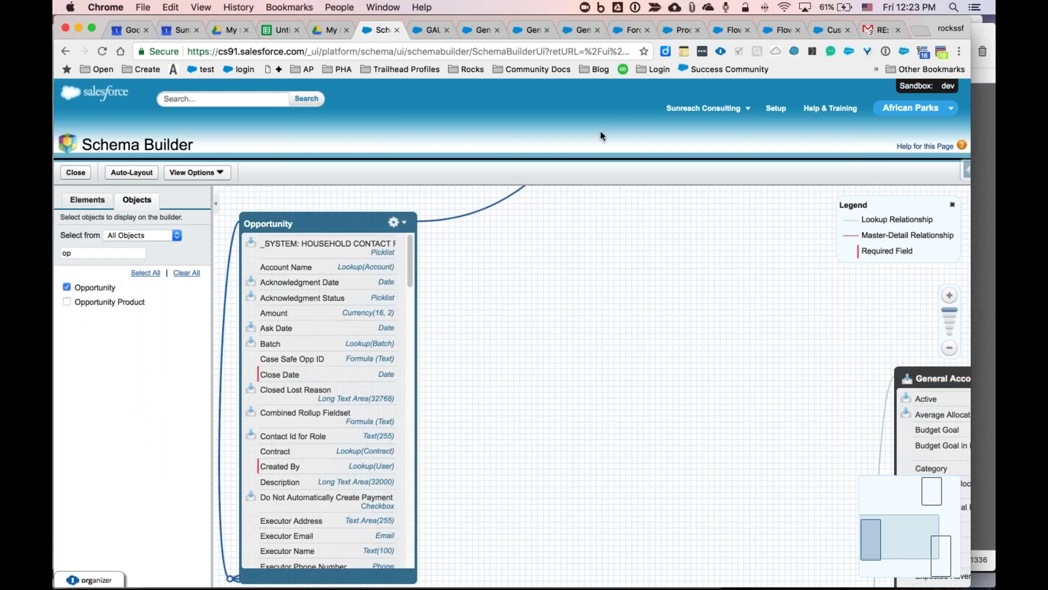
pyautogui.click(926, 283)
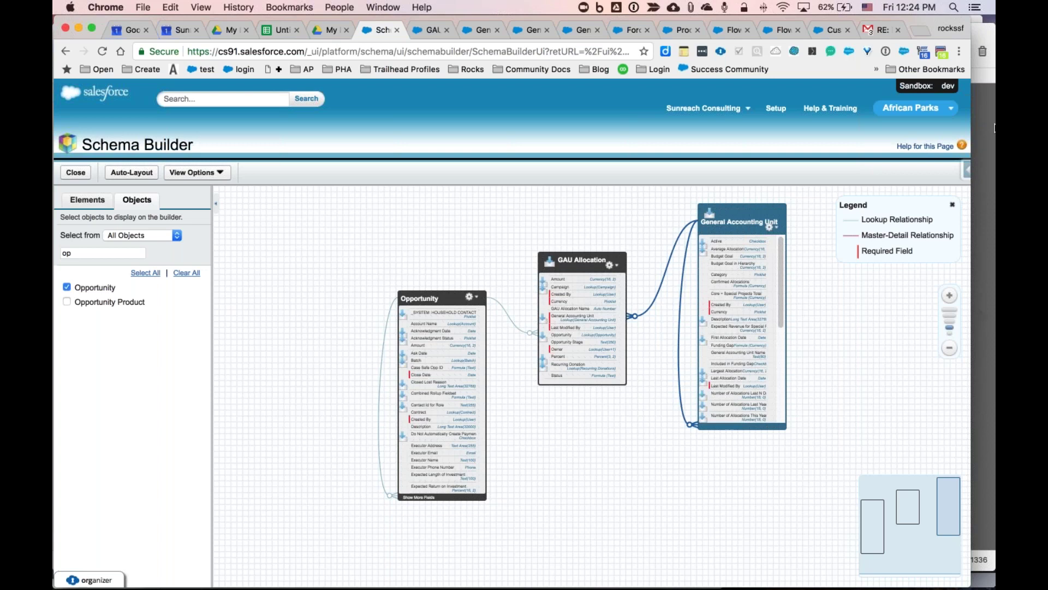
pyautogui.click(975, 41)
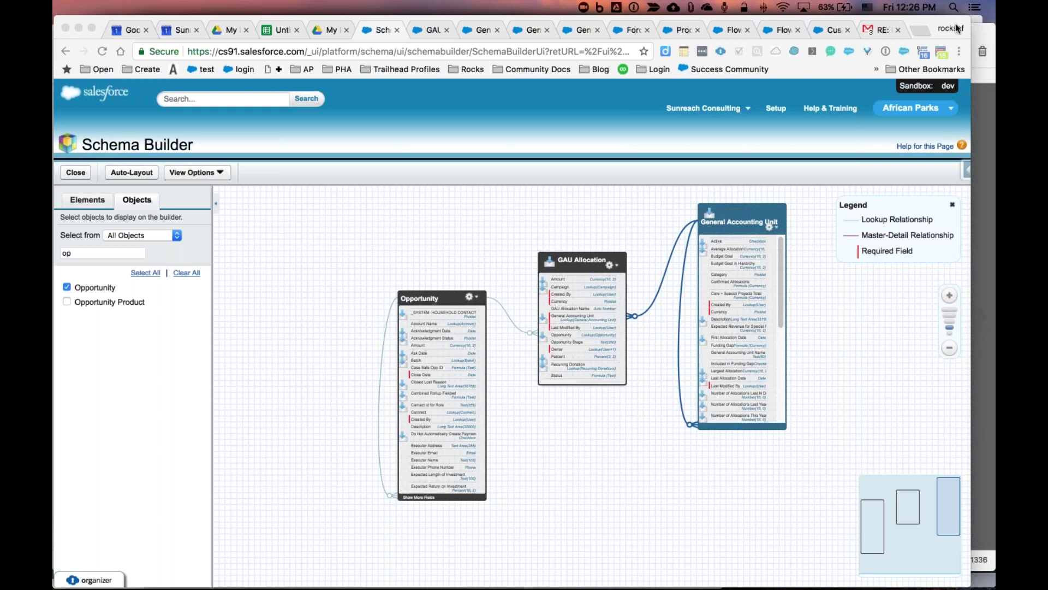
# Step: Examine the What Record Type is this? decision and its default outcome in the Rollup Summary Totals for the Parent GAUs flow
pyautogui.click(732, 29)
pyautogui.doubleClick(523, 230)
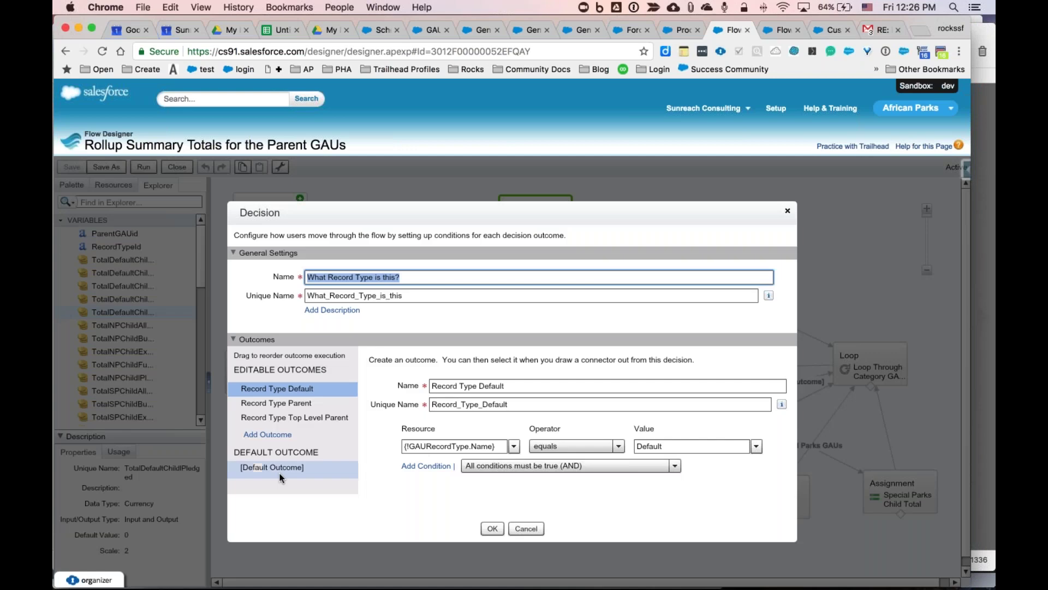
pyautogui.click(280, 475)
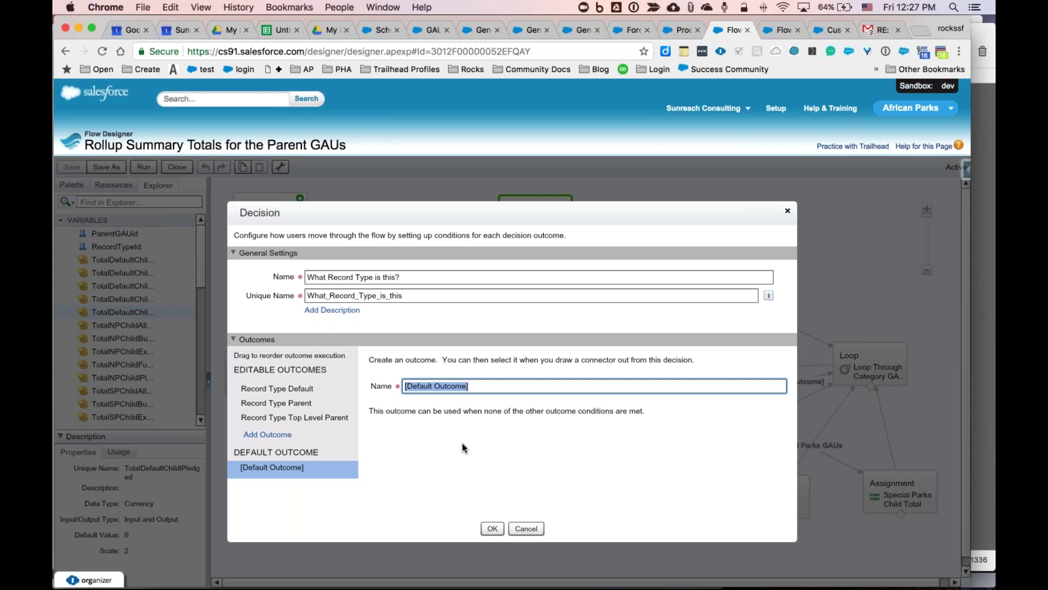
pyautogui.click(988, 278)
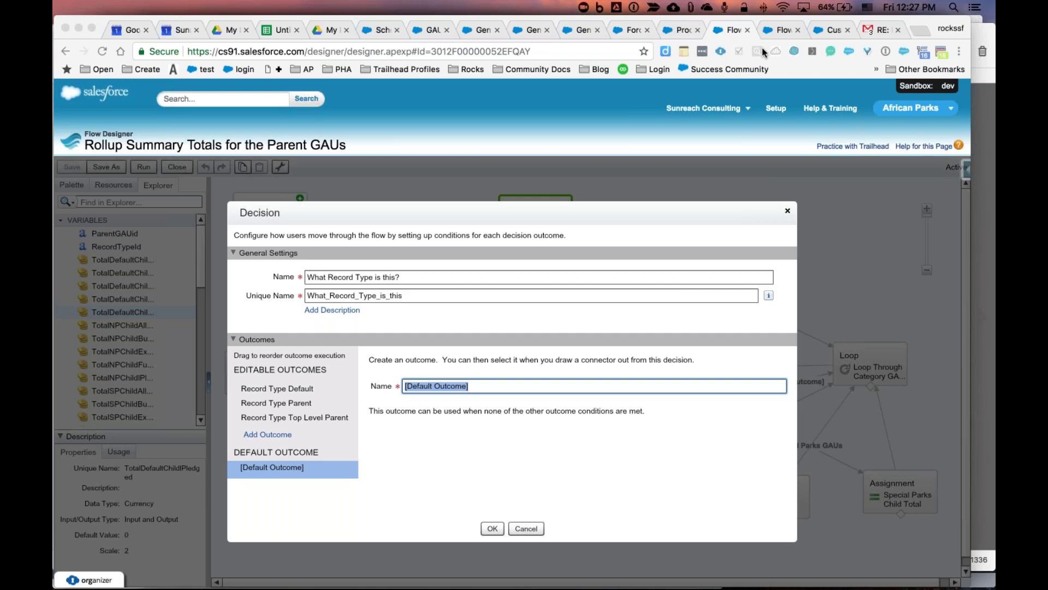
# Step: Review the Process to Update the GAU process and the Schema Builder diagram, and close the flow's open decision without changes
pyautogui.click(676, 25)
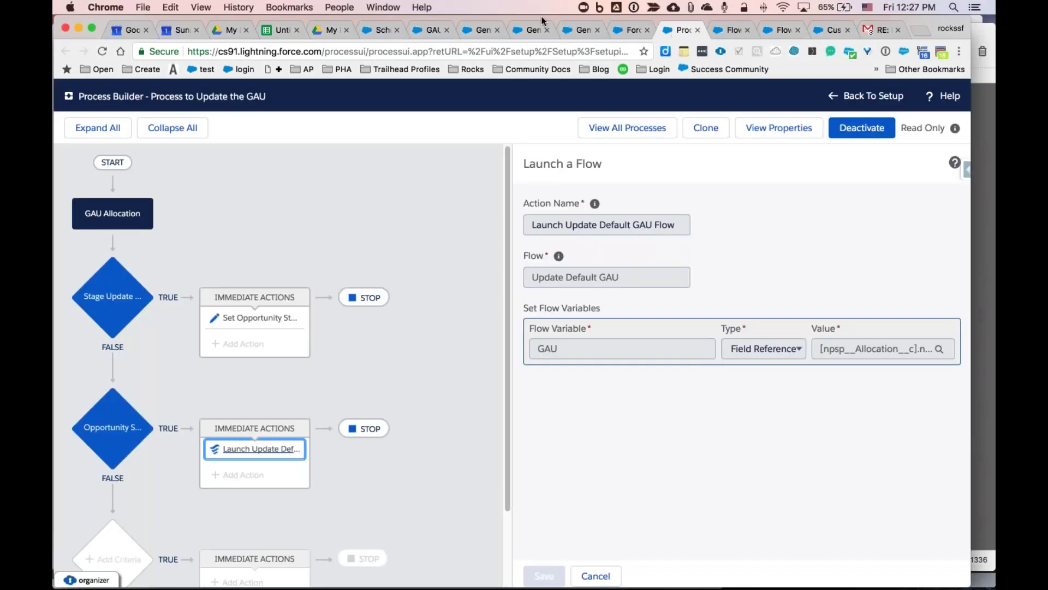
pyautogui.click(376, 31)
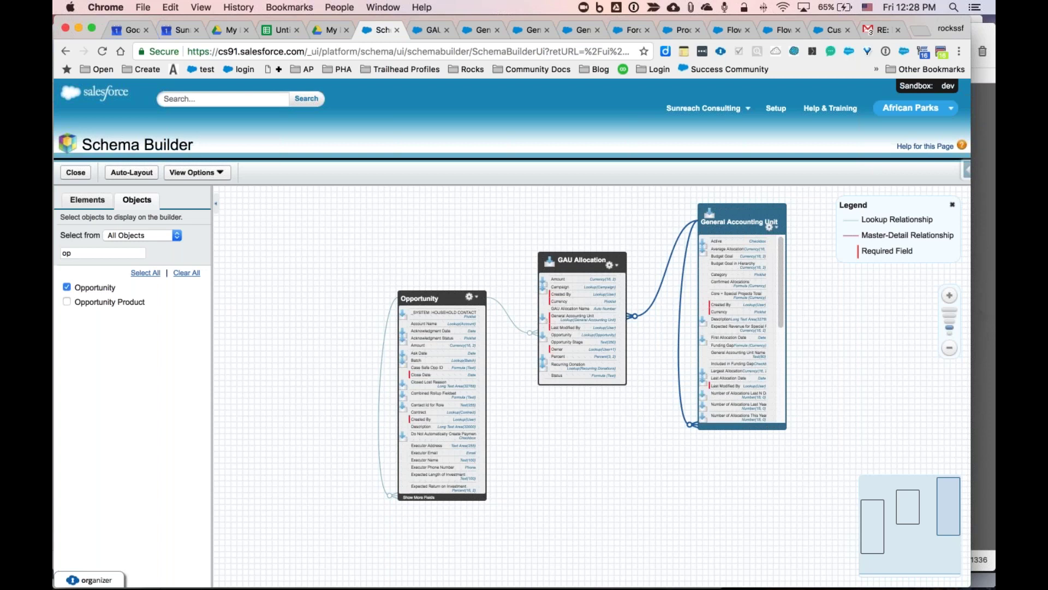
pyautogui.click(990, 45)
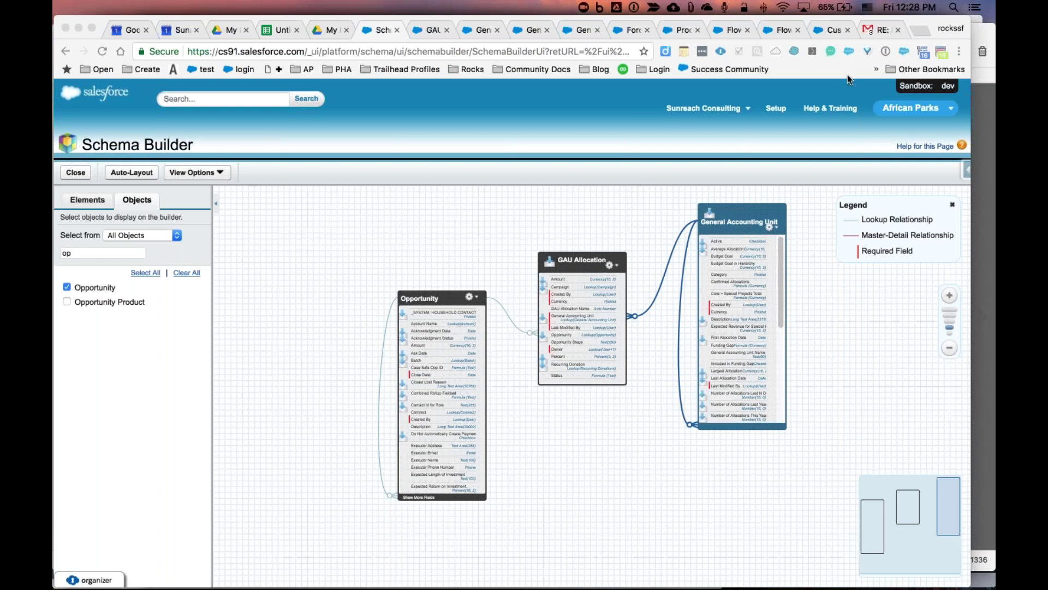
pyautogui.click(767, 30)
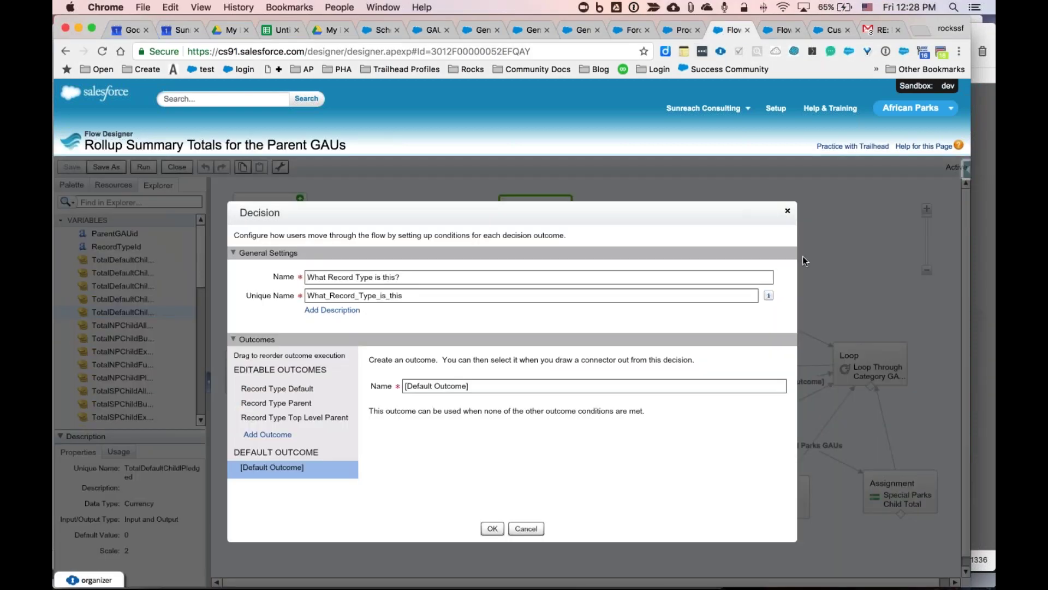
pyautogui.click(787, 211)
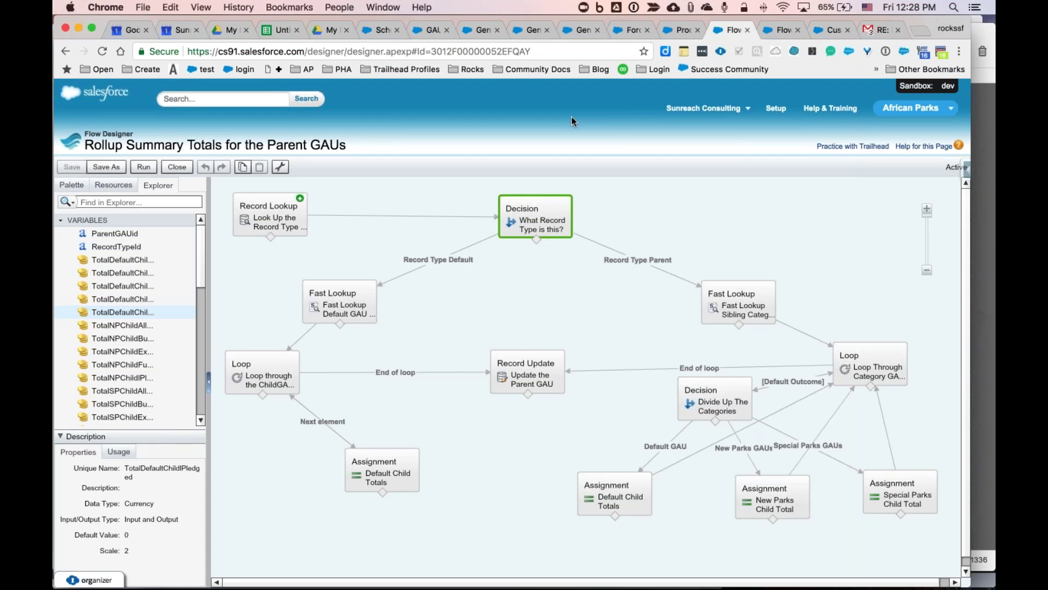
# Step: Open the general accounting unit linked from allocation ALL-726, check its category, and open its parent Park Budget 2017
pyautogui.click(432, 28)
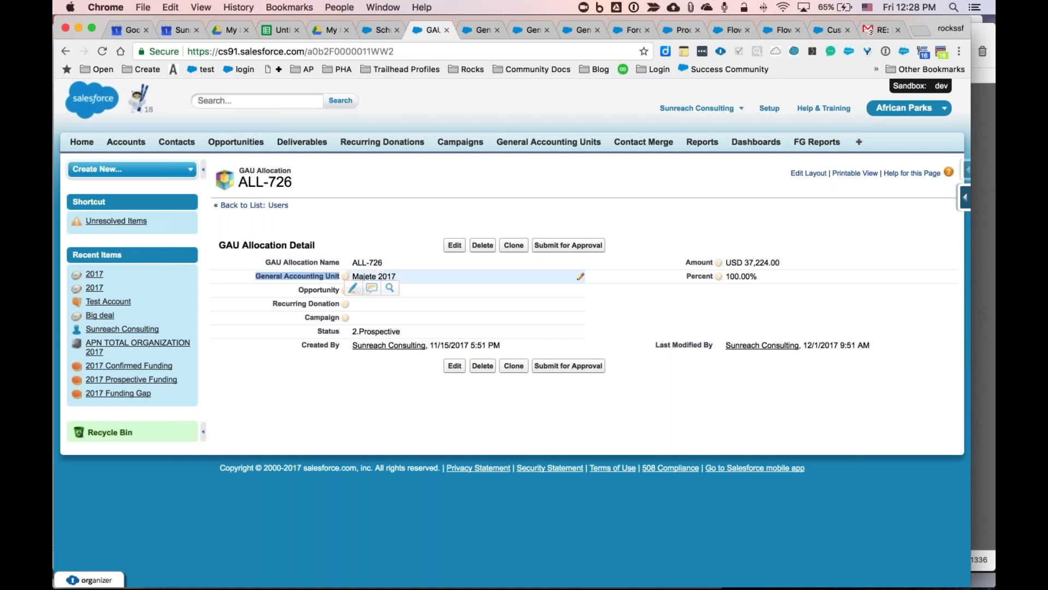
pyautogui.click(377, 277)
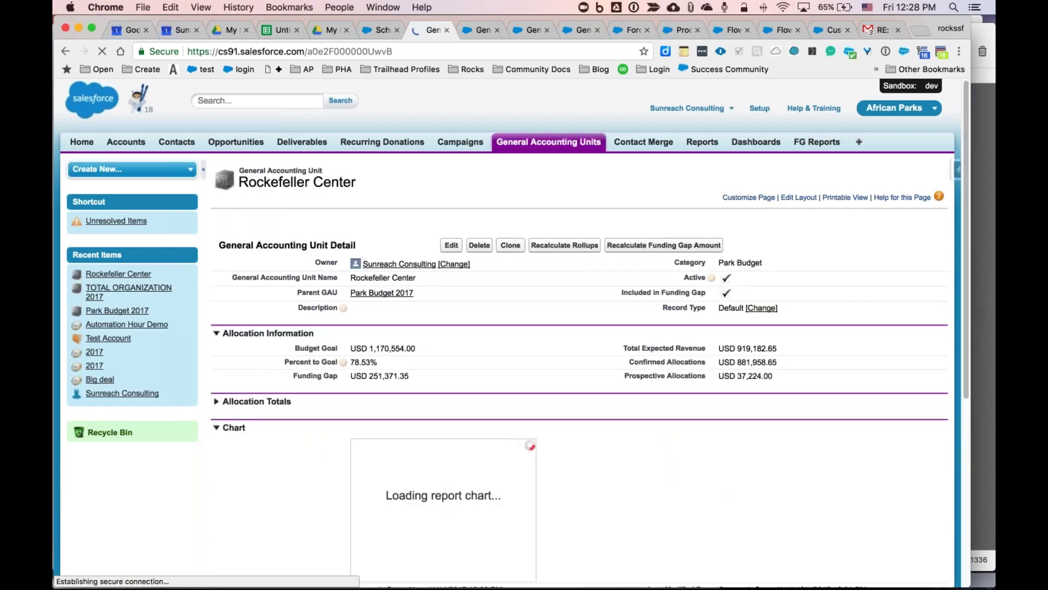
pyautogui.tripleClick(735, 256)
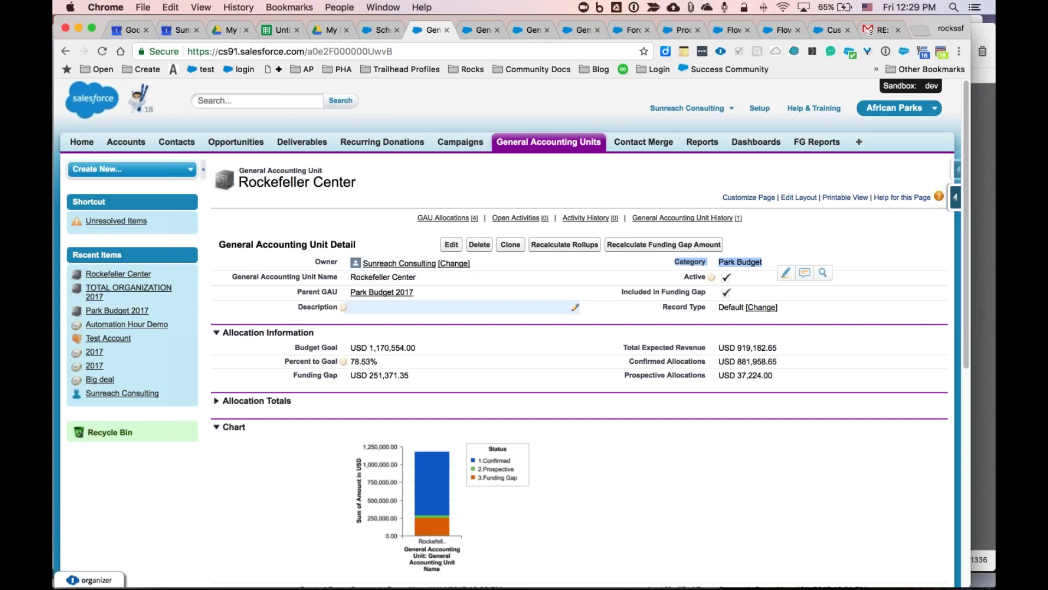
pyautogui.click(377, 293)
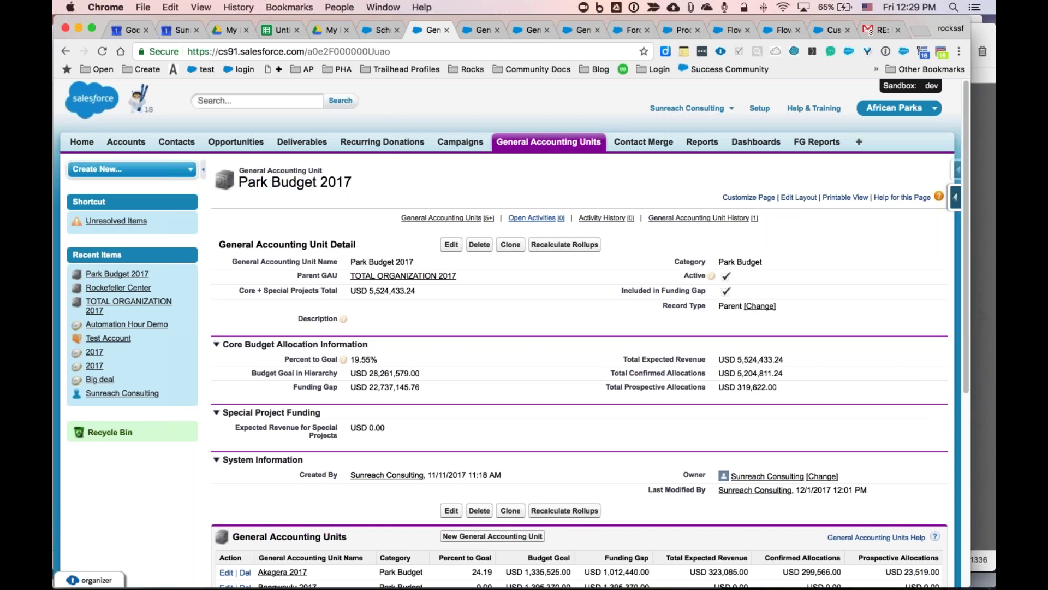
# Step: Examine the Divide Up The Categories decision in the Rollup Summary Totals for the Parent GAUs flow, and close it without changes
pyautogui.click(732, 30)
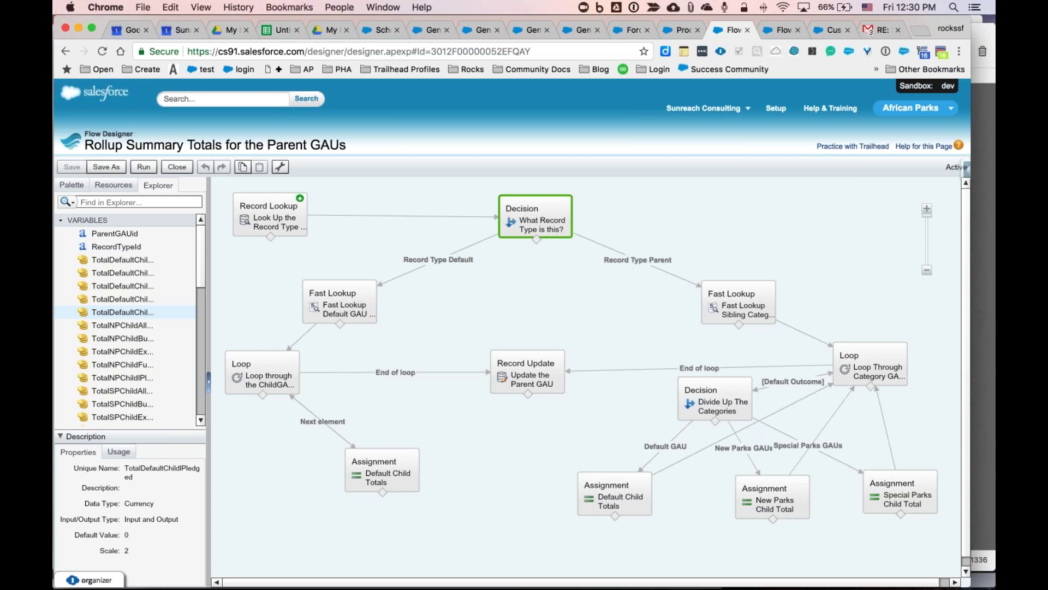
pyautogui.doubleClick(716, 403)
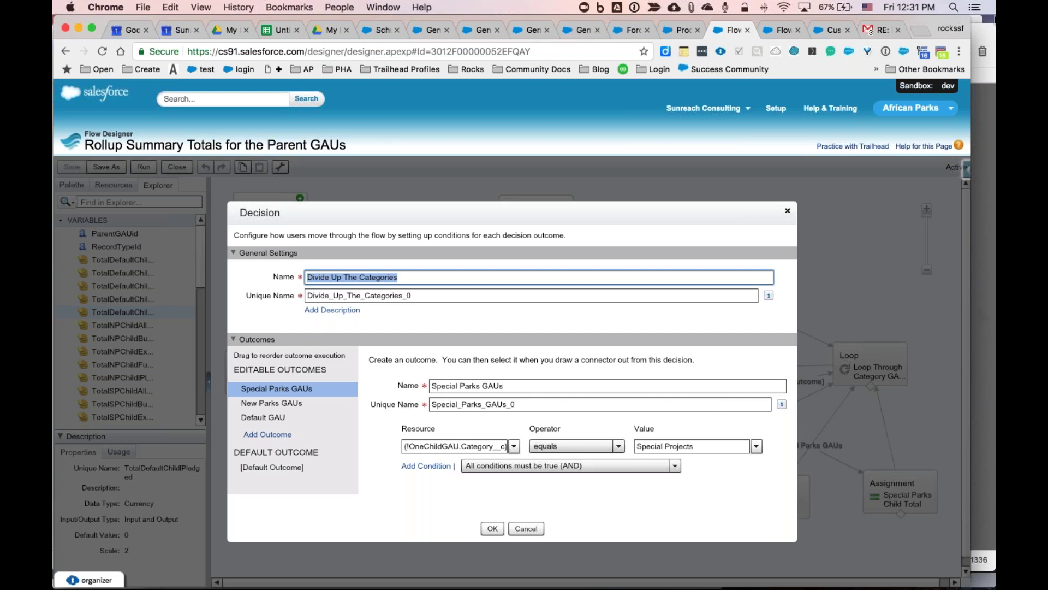
pyautogui.click(979, 42)
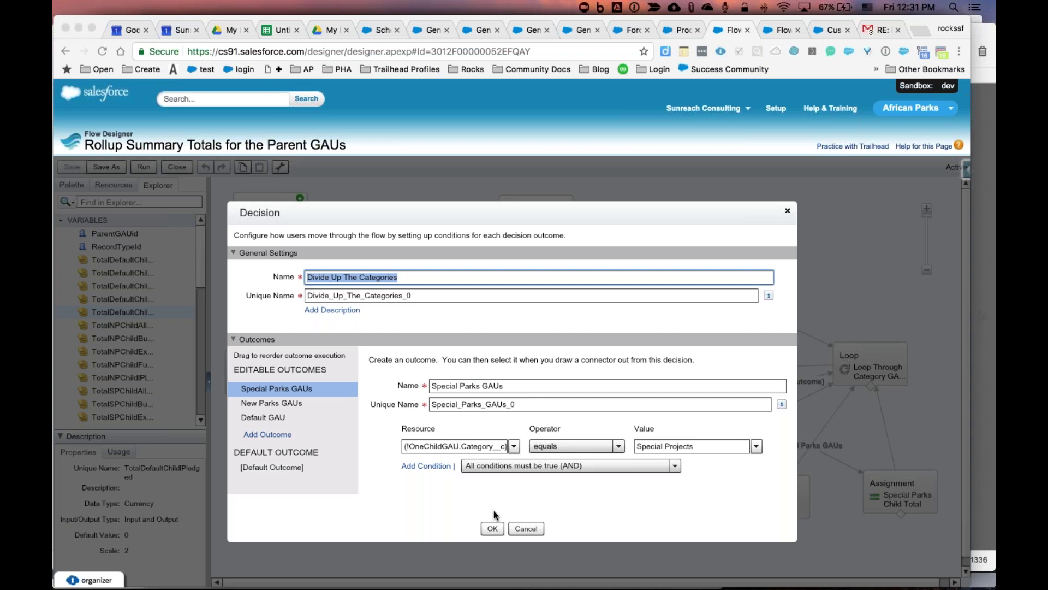
pyautogui.click(523, 527)
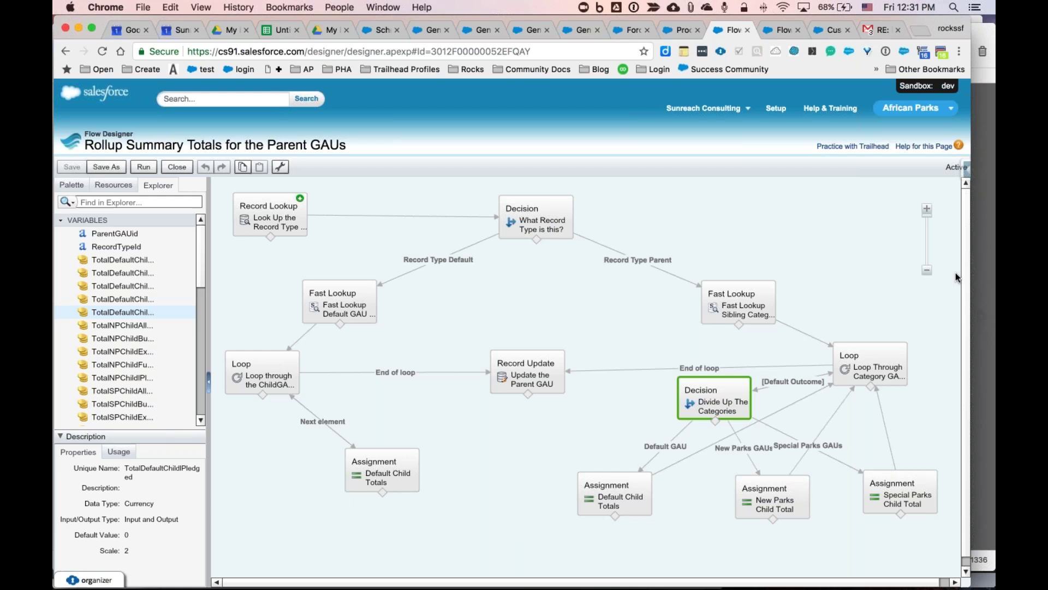
pyautogui.click(989, 283)
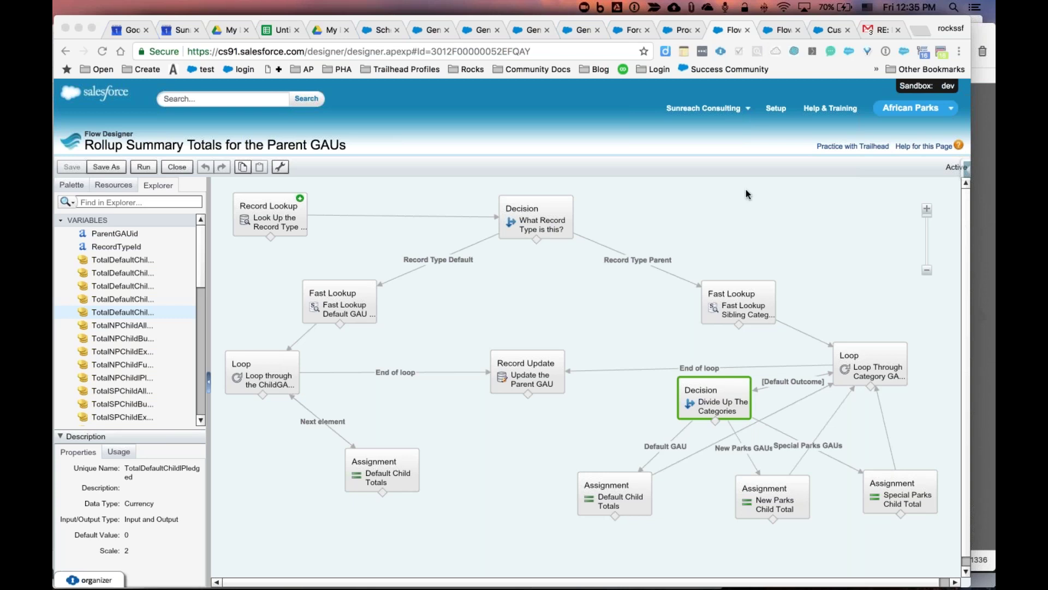
pyautogui.click(564, 437)
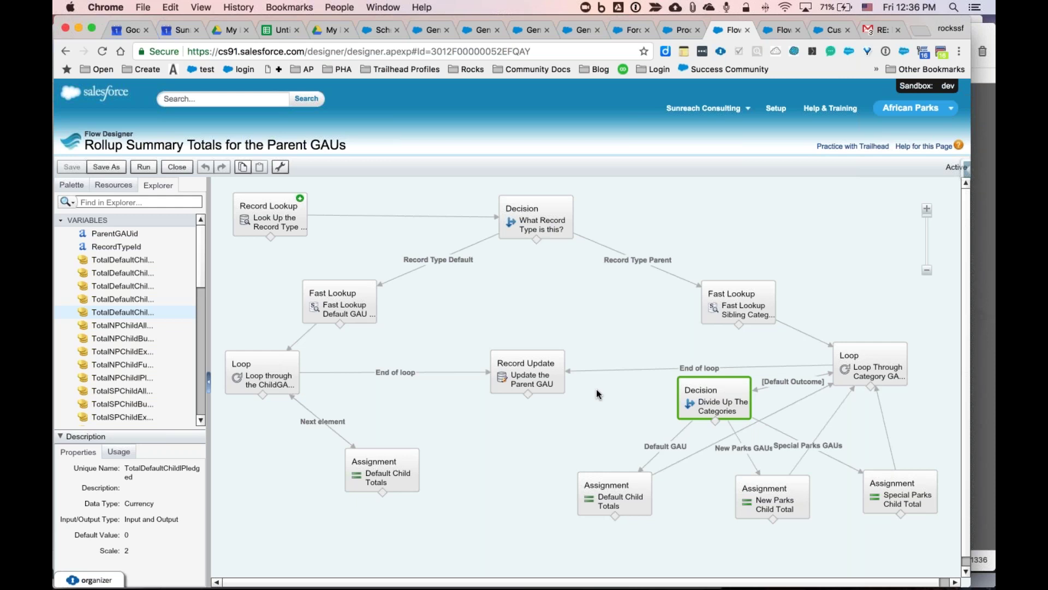
pyautogui.click(979, 46)
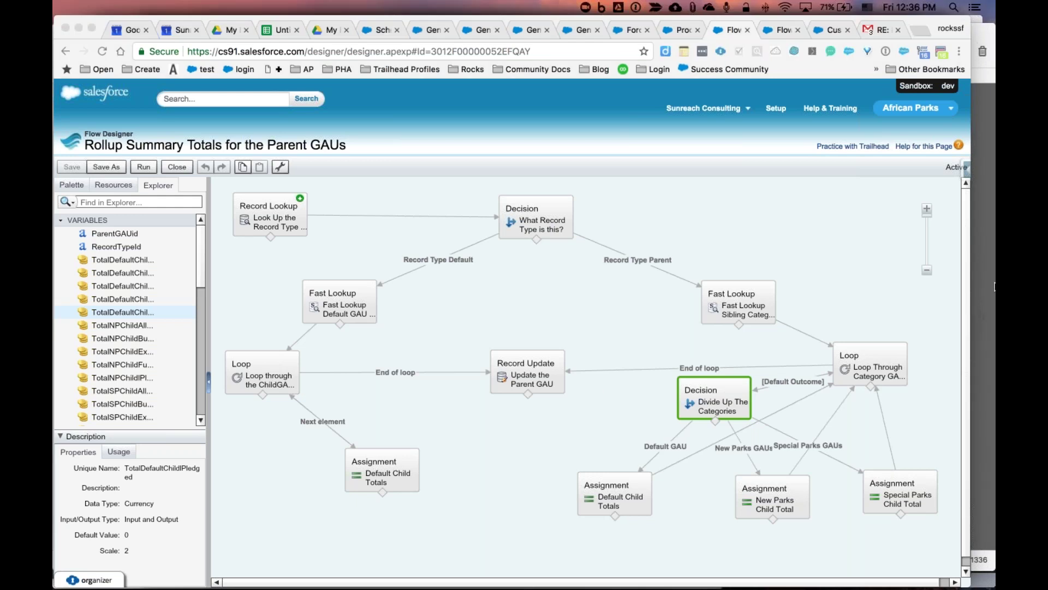